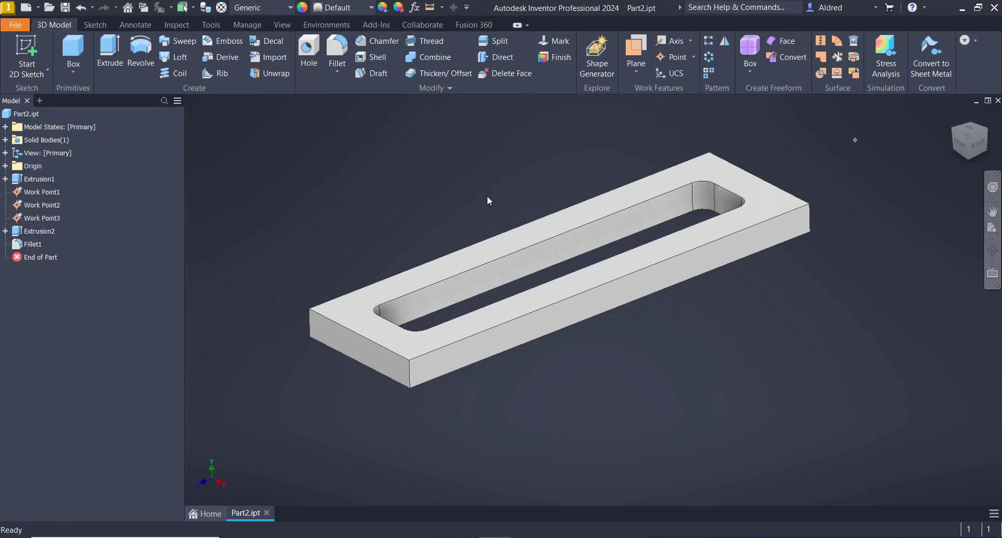
- Start a Finish and select the plate's six outer faces: both large slotted faces and the four outer side faces
click(556, 58)
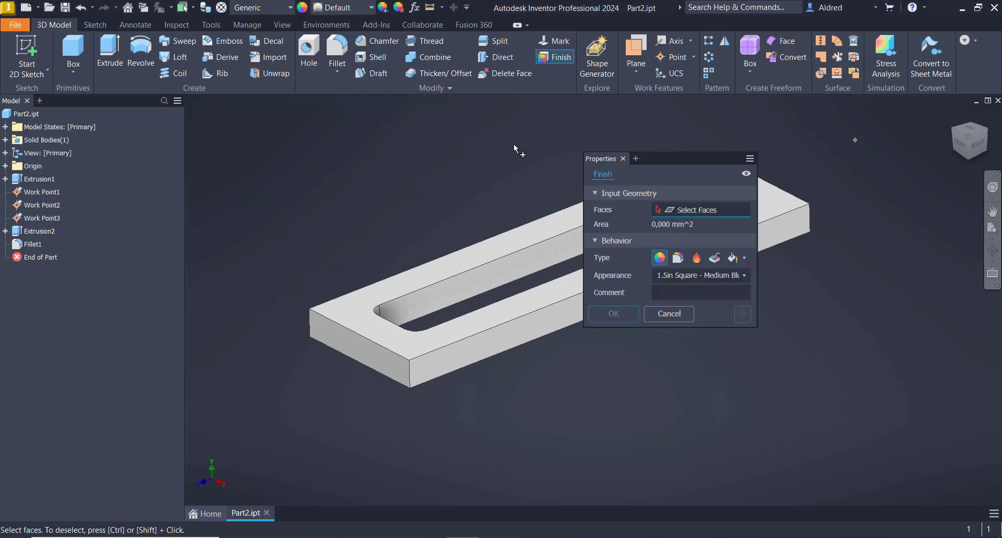
drag(669, 157, 199, 169)
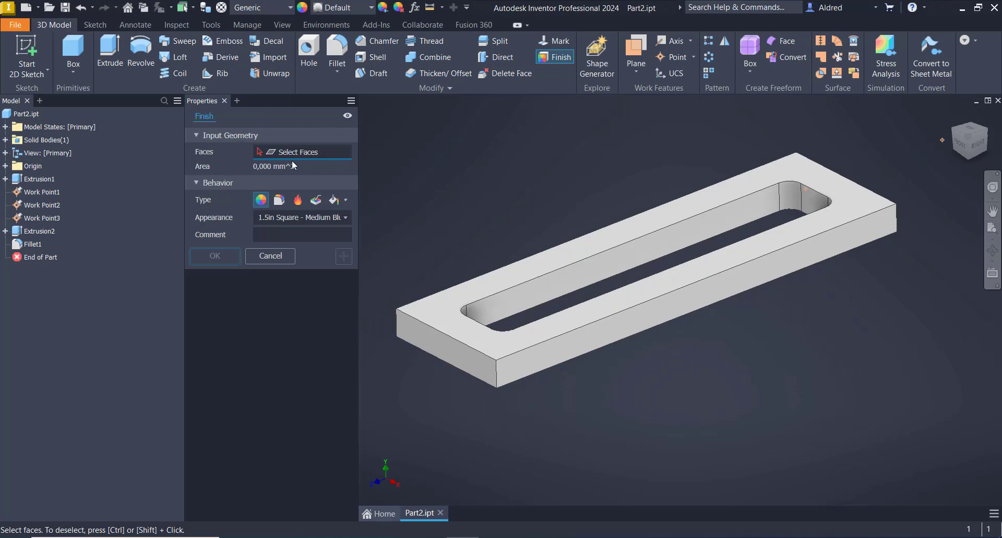
click(658, 221)
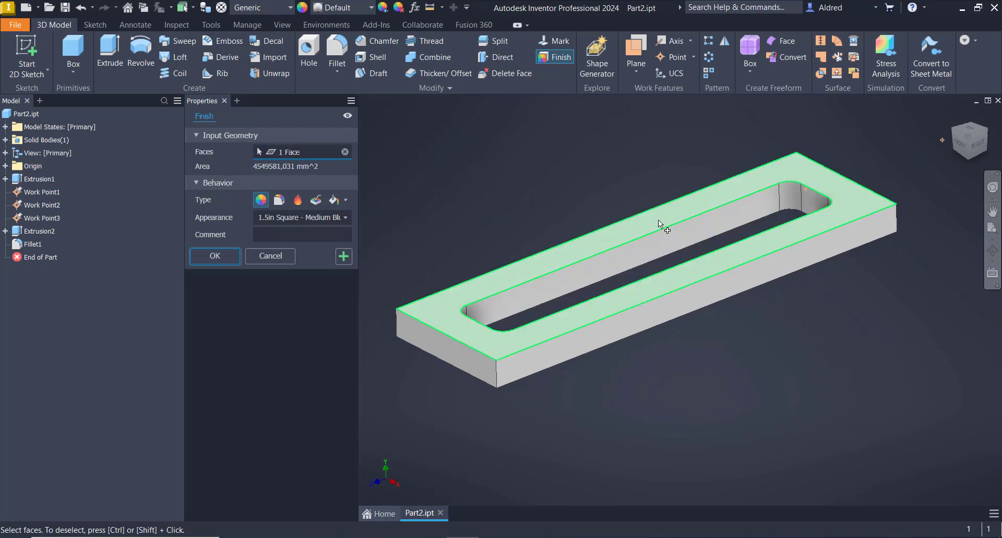
mouse_move(694, 328)
shift+middle_down()
mouse_move(693, 313)
mouse_move(696, 329)
shift+middle_up()
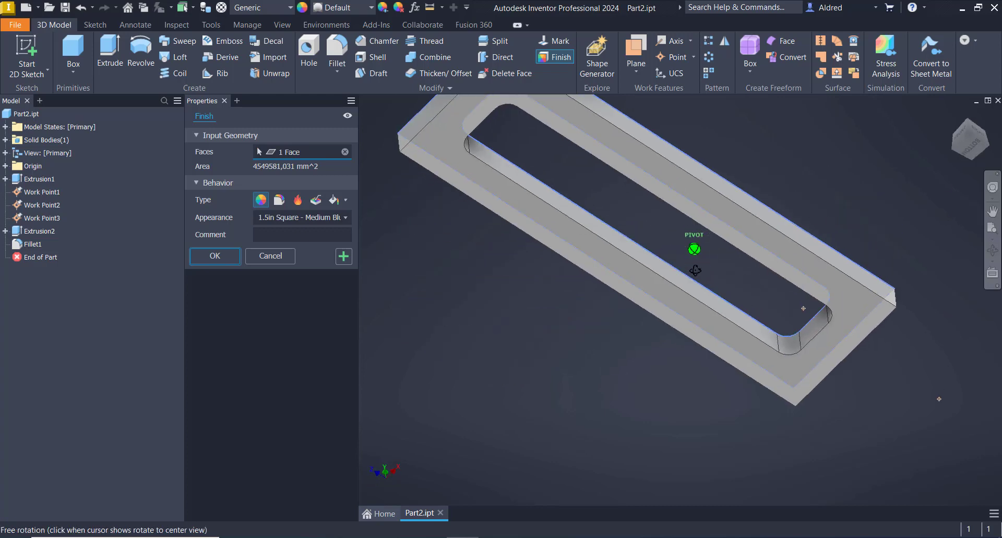
click(659, 217)
shift+middle_drag(659, 217, 665, 265)
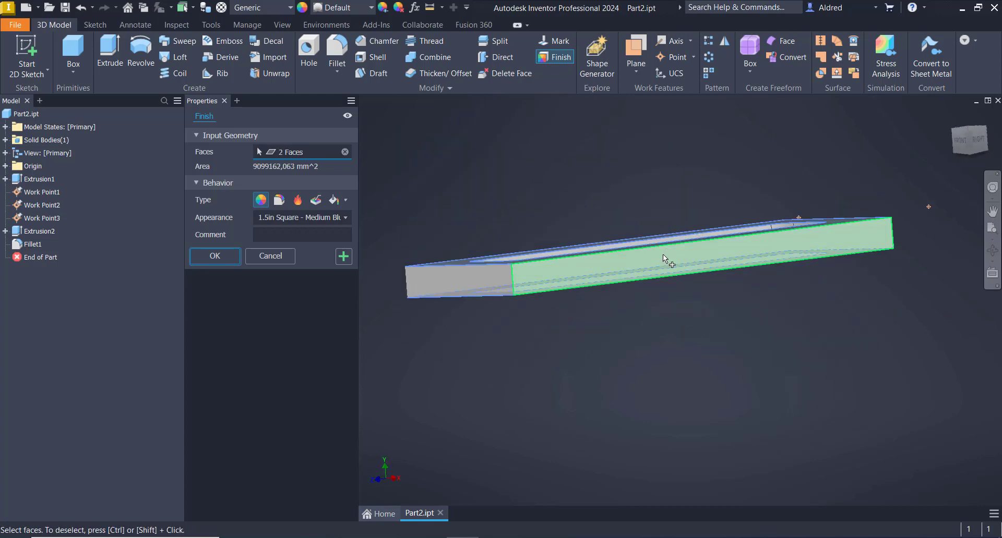
click(662, 255)
click(441, 276)
shift+middle_drag(440, 276, 389, 164)
click(733, 280)
click(579, 328)
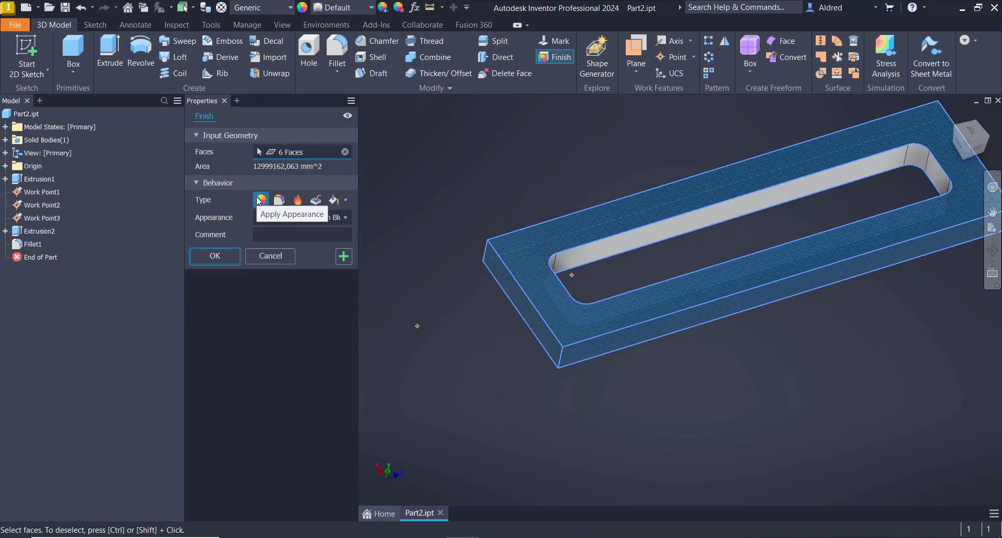
click(362, 7)
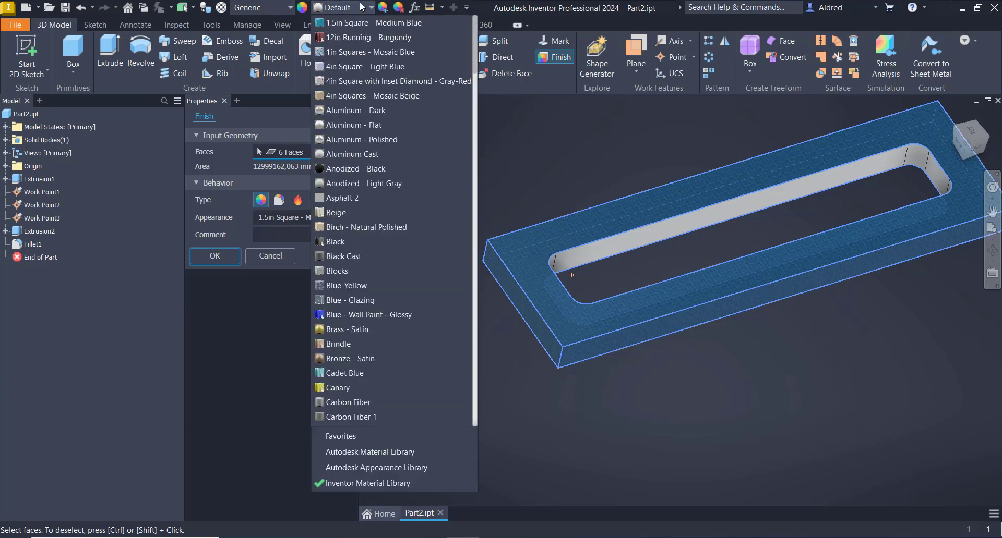
scroll(349, 103, down, 1)
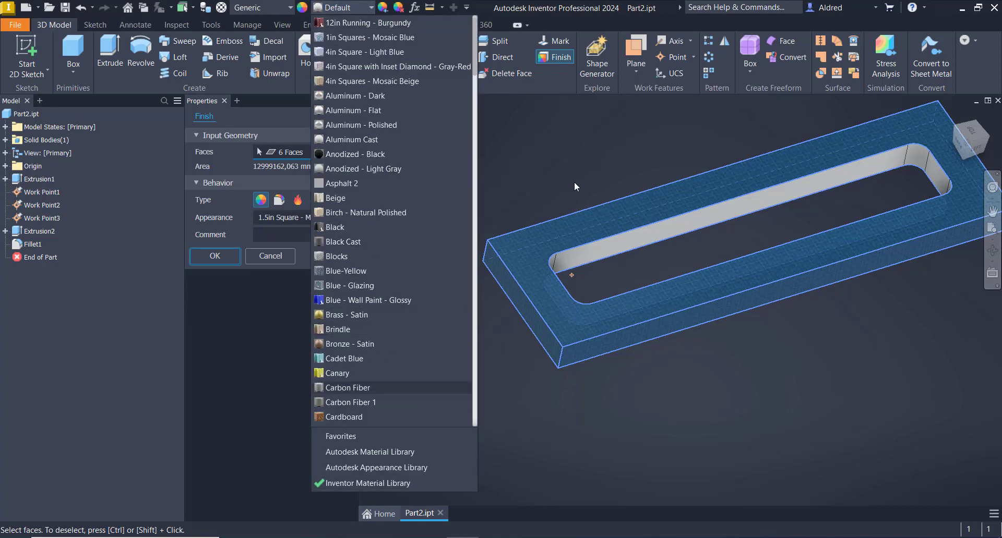
click(558, 158)
click(336, 221)
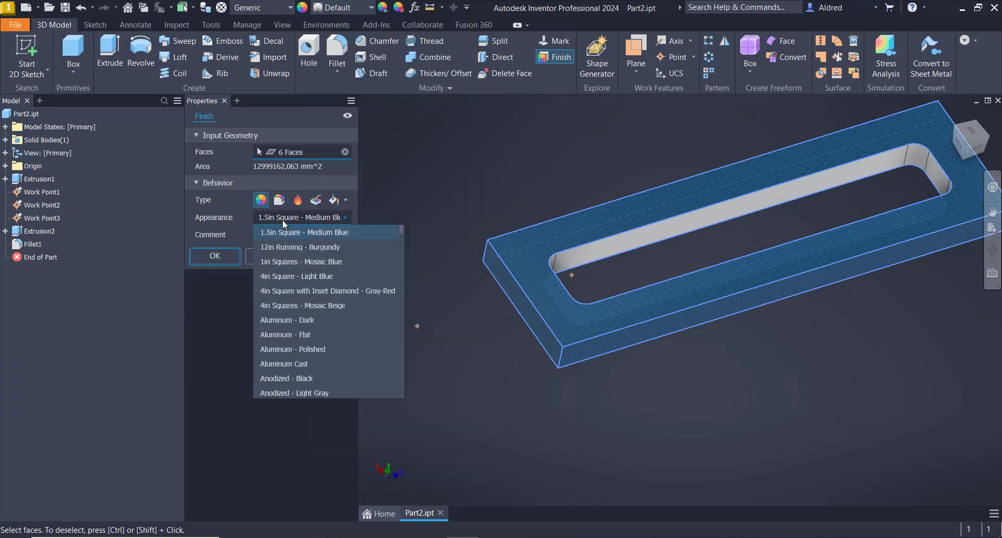
click(293, 222)
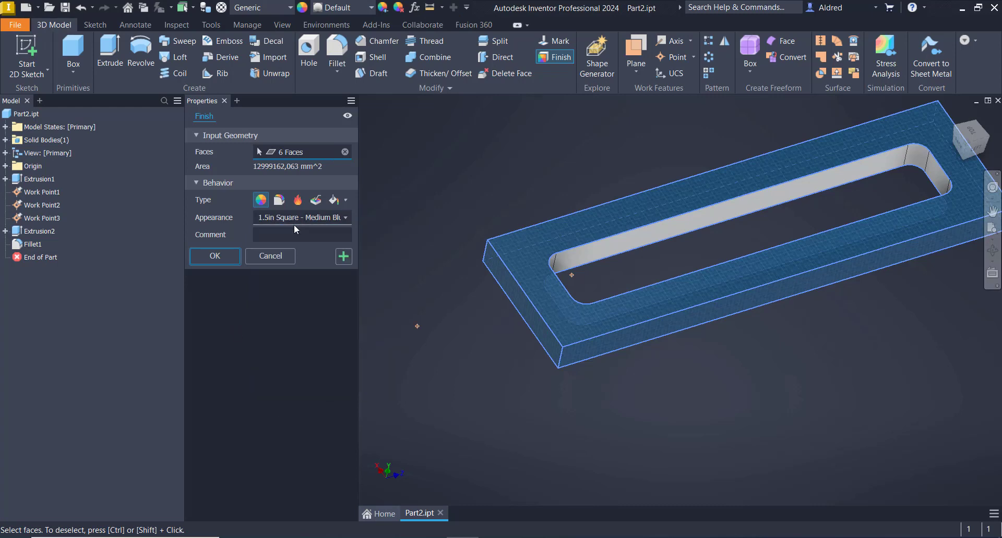
click(291, 234)
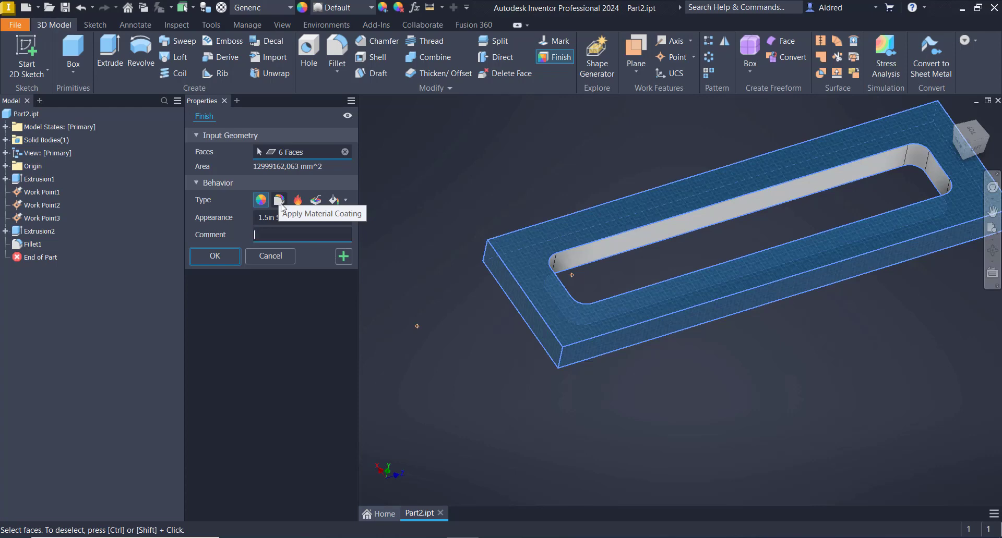
- Preview a Zn8/An material coating with a White appearance on the selected faces and check its thickness tolerance settings
click(279, 201)
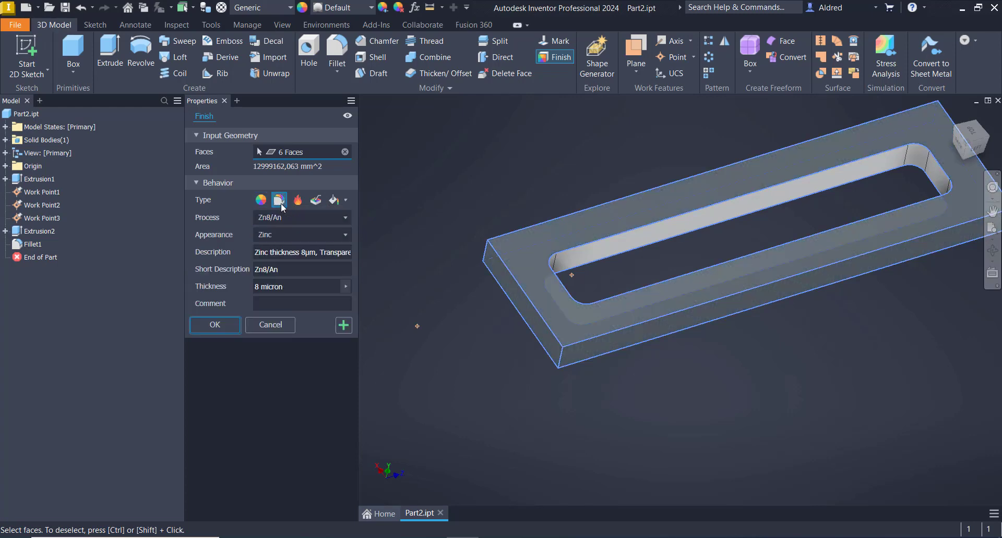
click(347, 216)
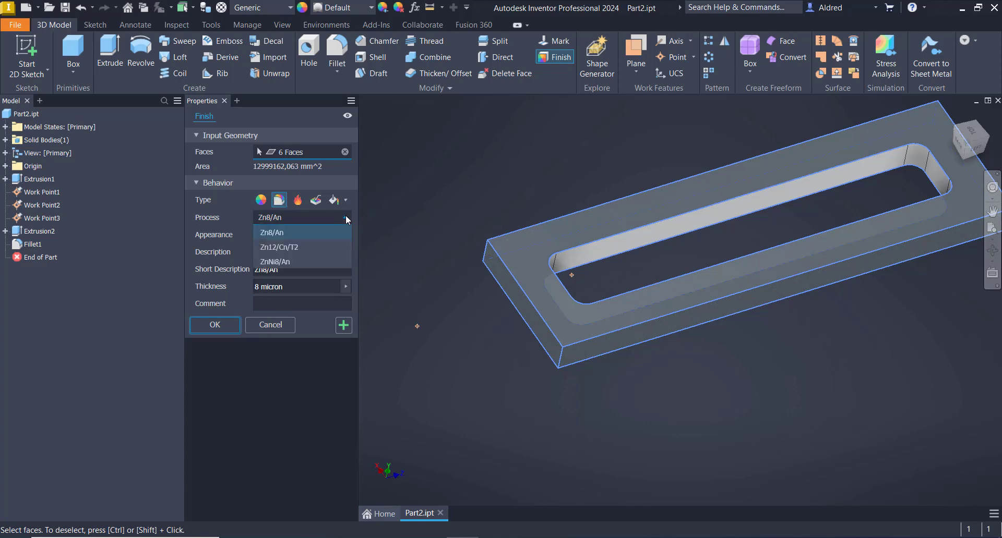
click(347, 218)
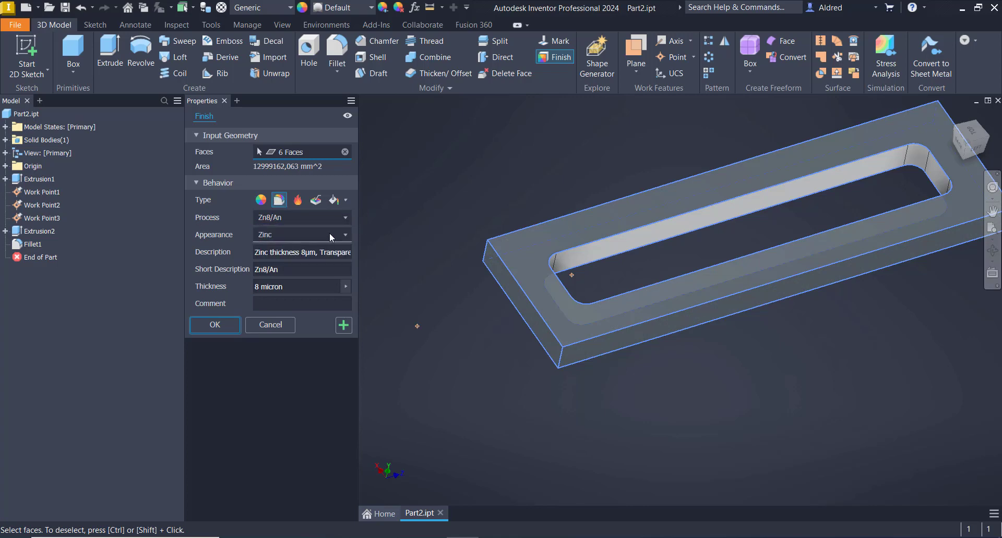
click(336, 234)
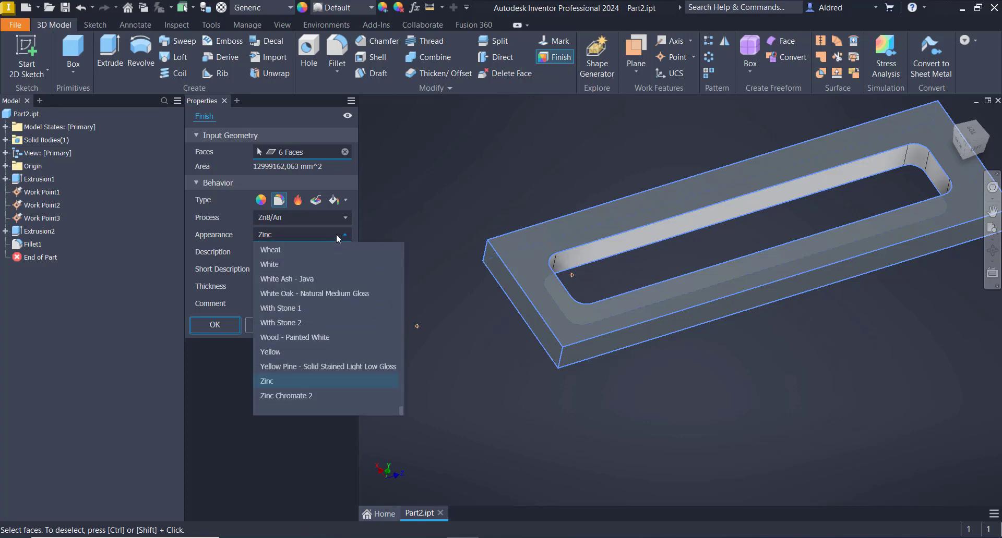
click(287, 265)
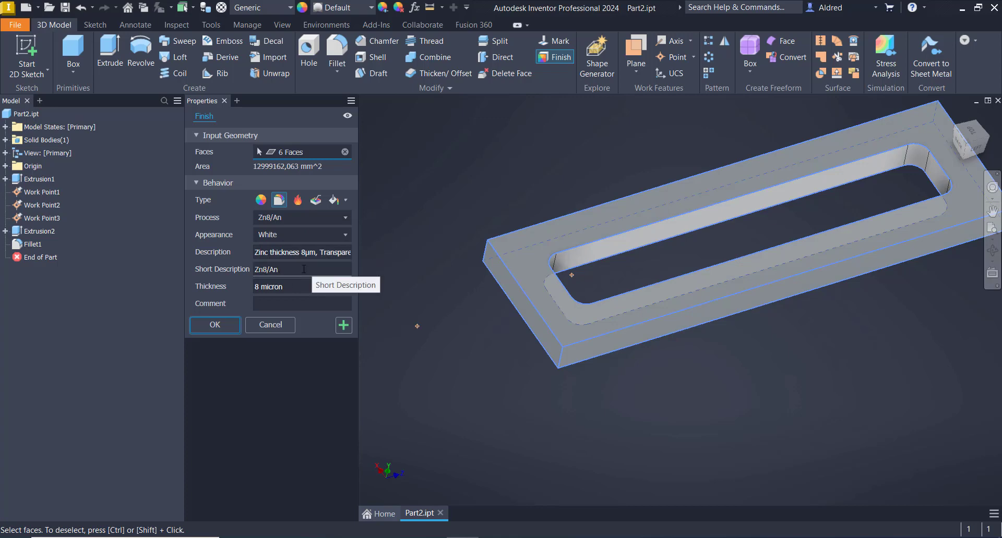
click(255, 288)
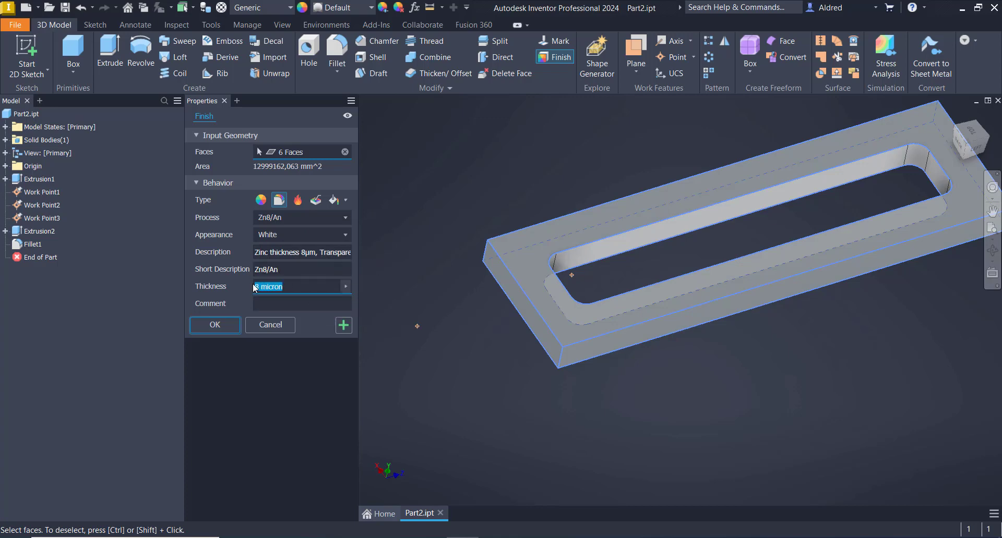
click(346, 287)
click(382, 290)
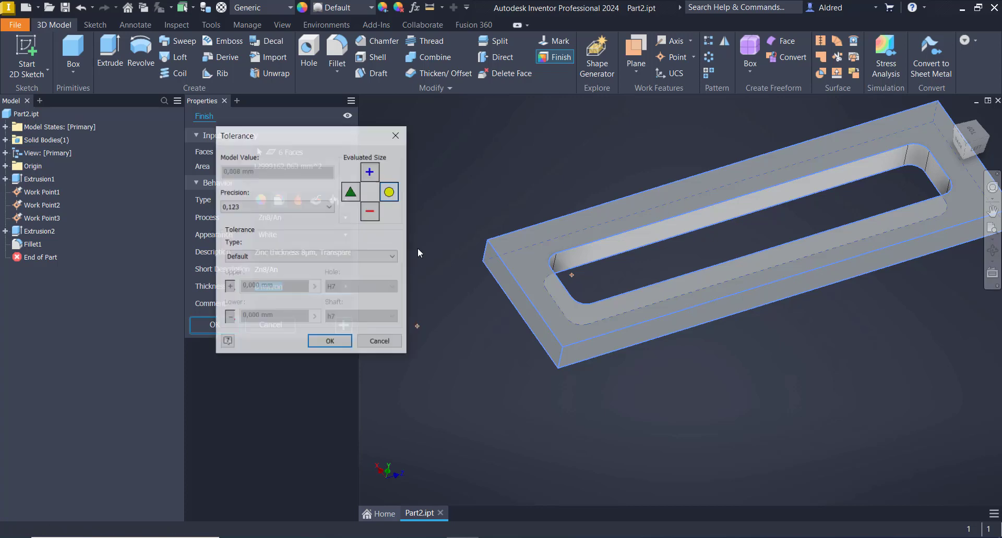
click(397, 135)
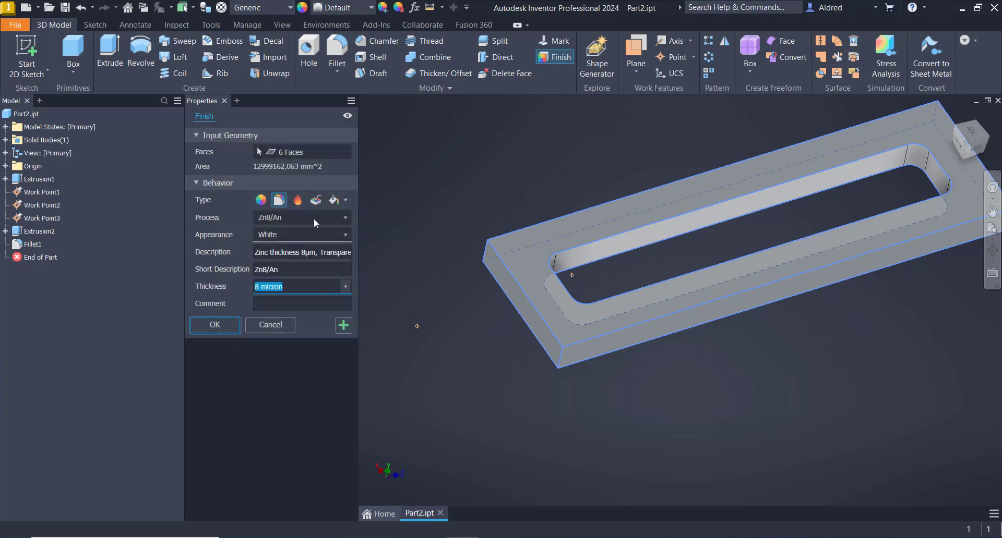
- Preview the Carburize .040 - .030 heat treatment on the selected faces and check its process and hardness options
click(297, 201)
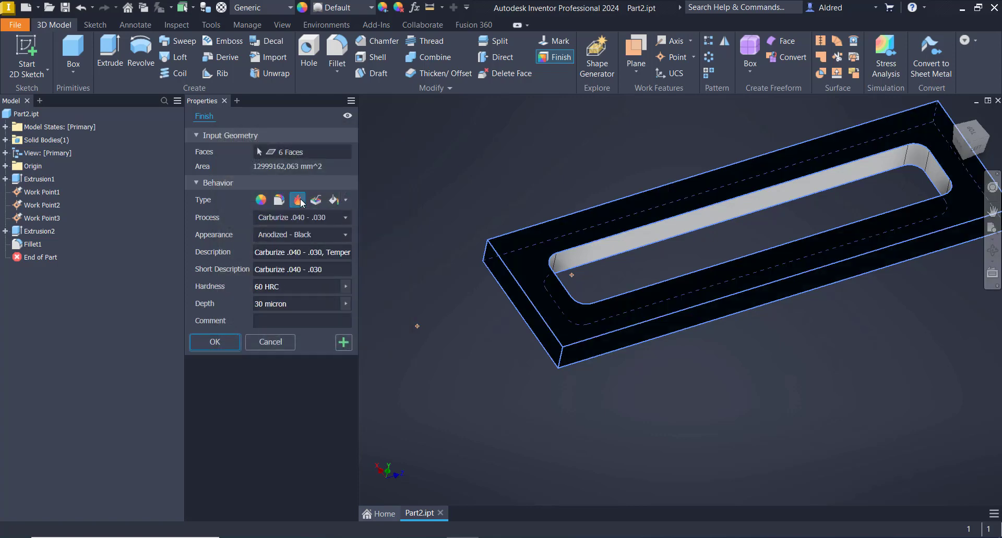
click(334, 218)
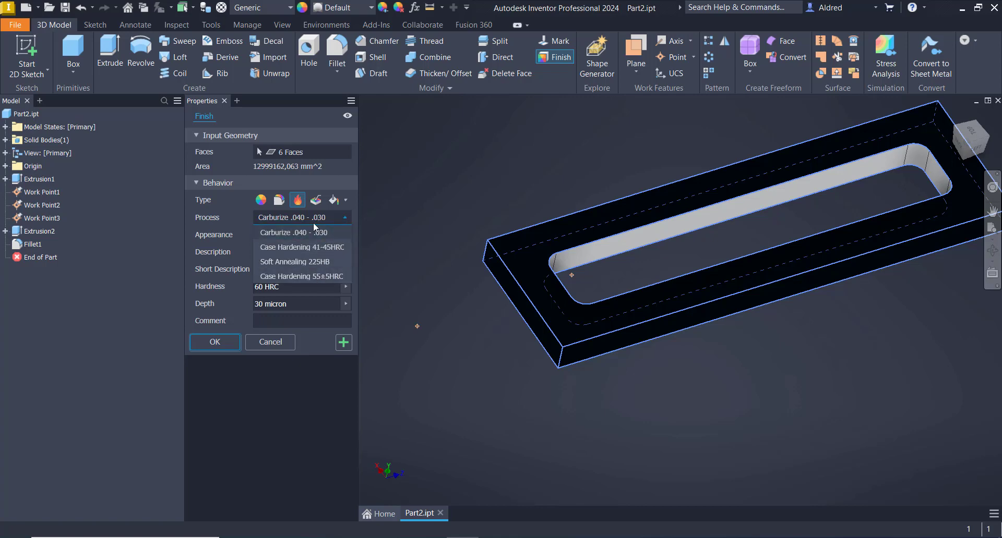
click(313, 220)
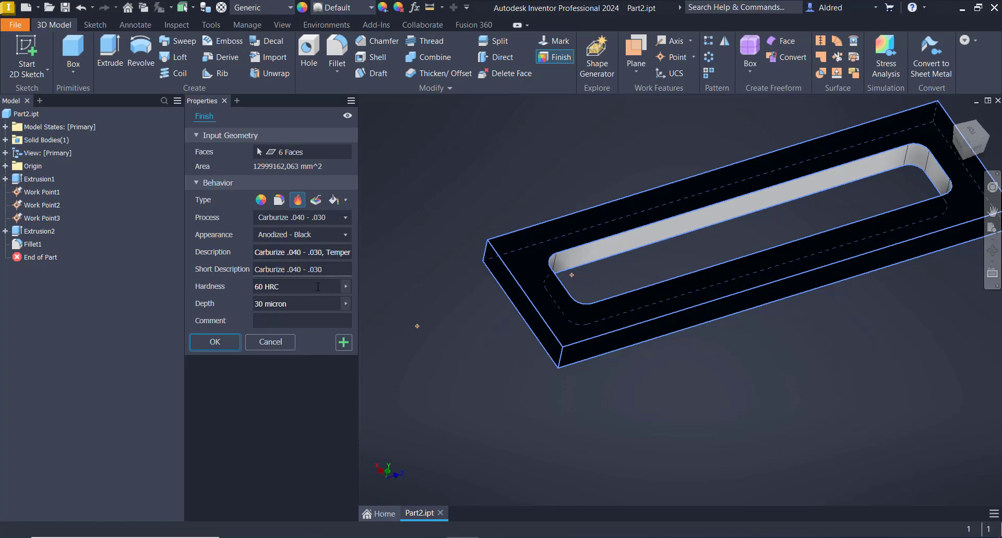
click(347, 285)
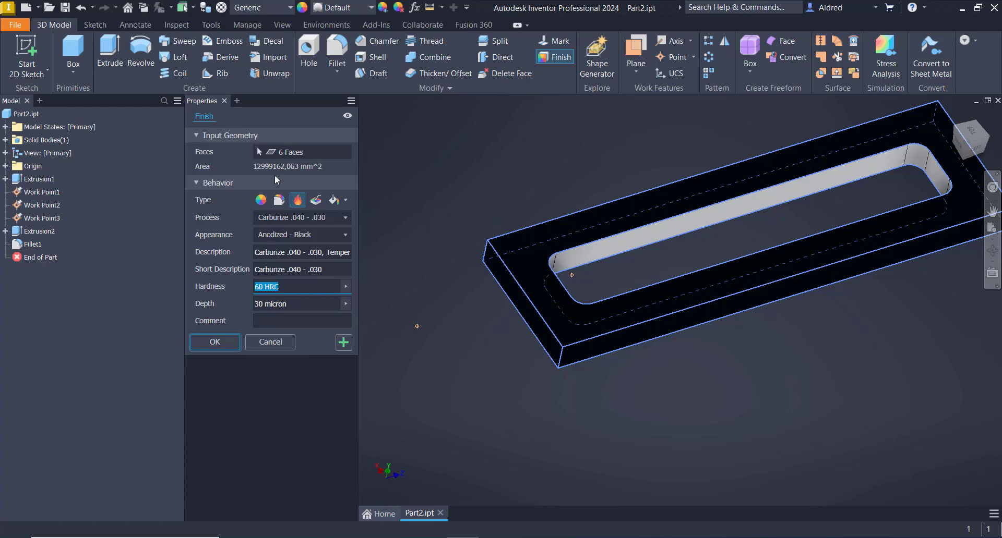
- Preview the Barrel Finishing process on the selected faces and review the alternative processes of that finish type
click(316, 200)
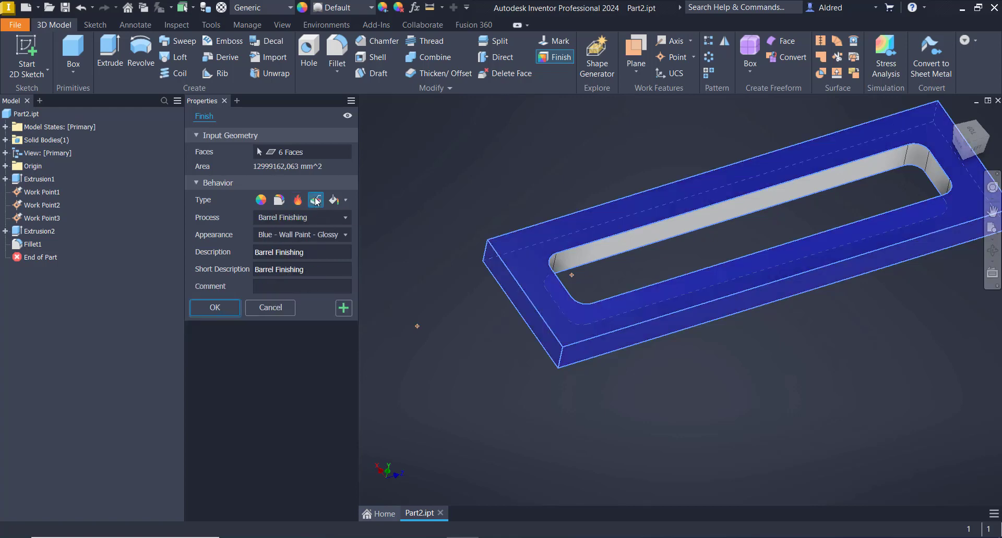
click(341, 218)
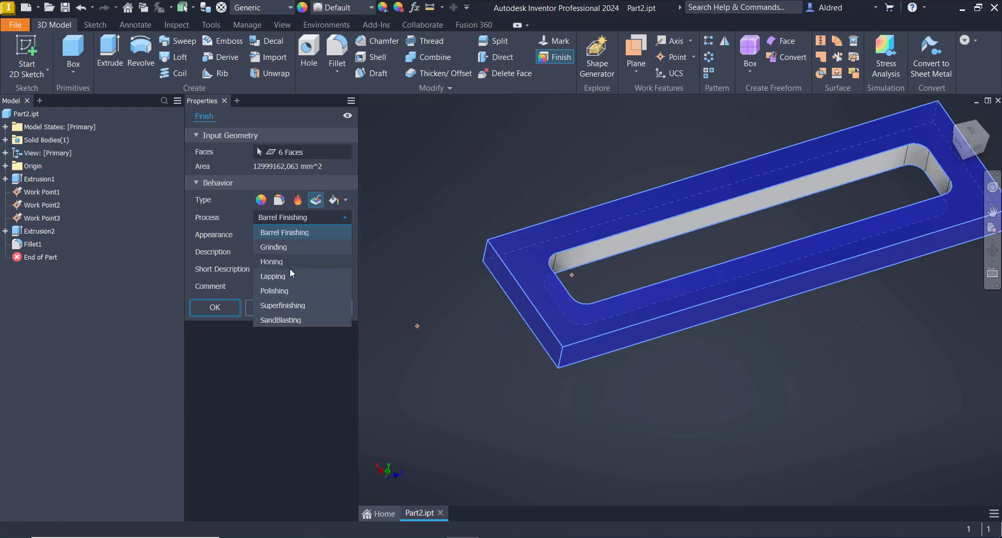
click(227, 208)
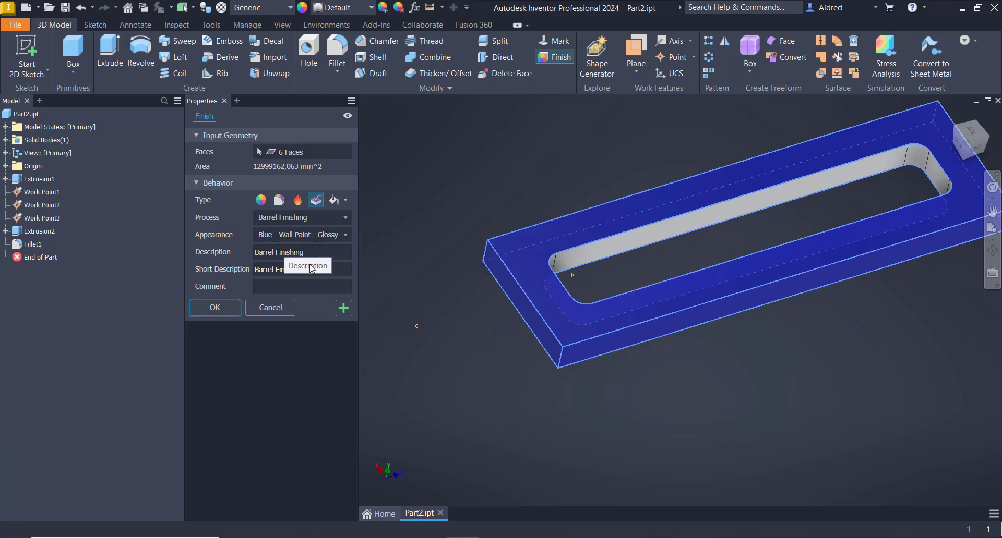
- Preview the Prime/Paint RAL 3018 finish on the selected faces and check its process and thickness options
click(333, 200)
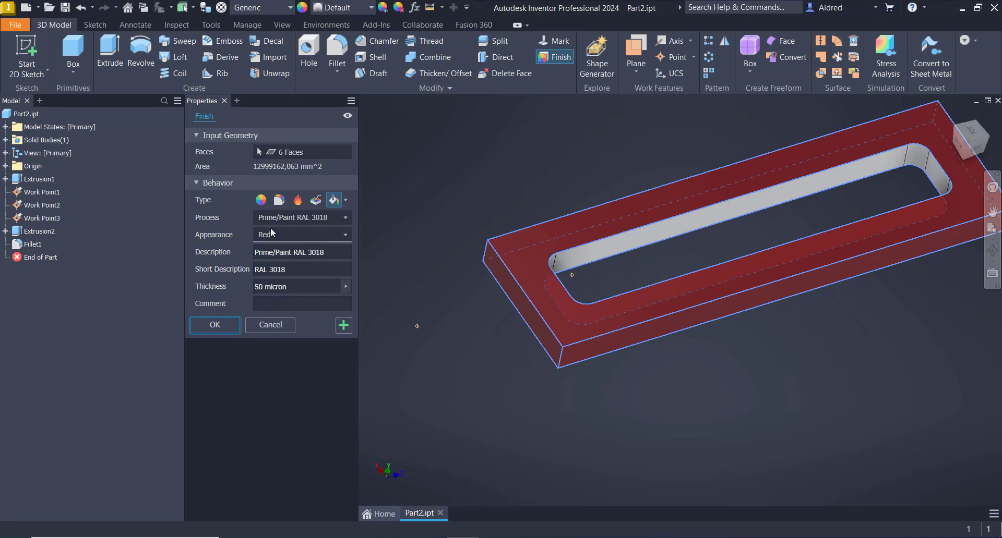
click(345, 217)
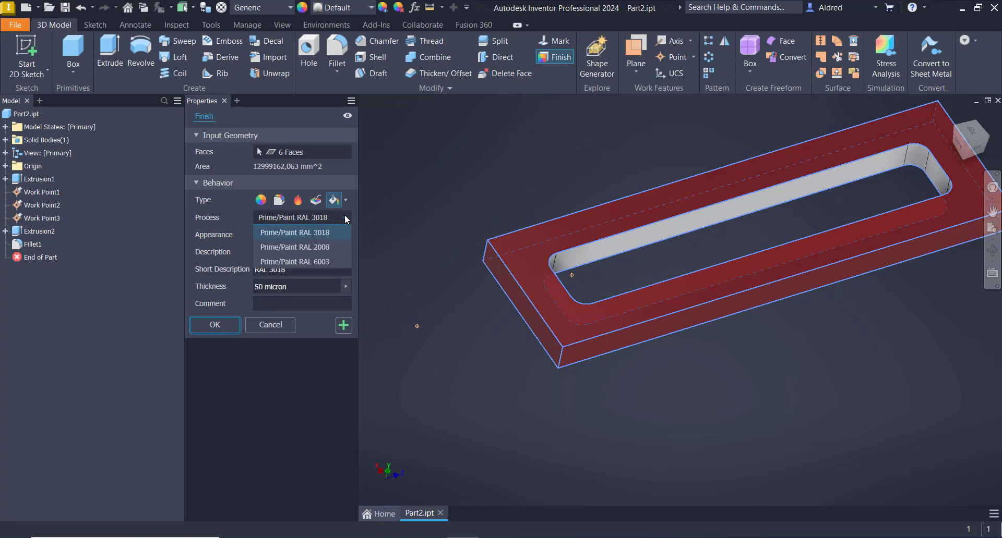
click(344, 218)
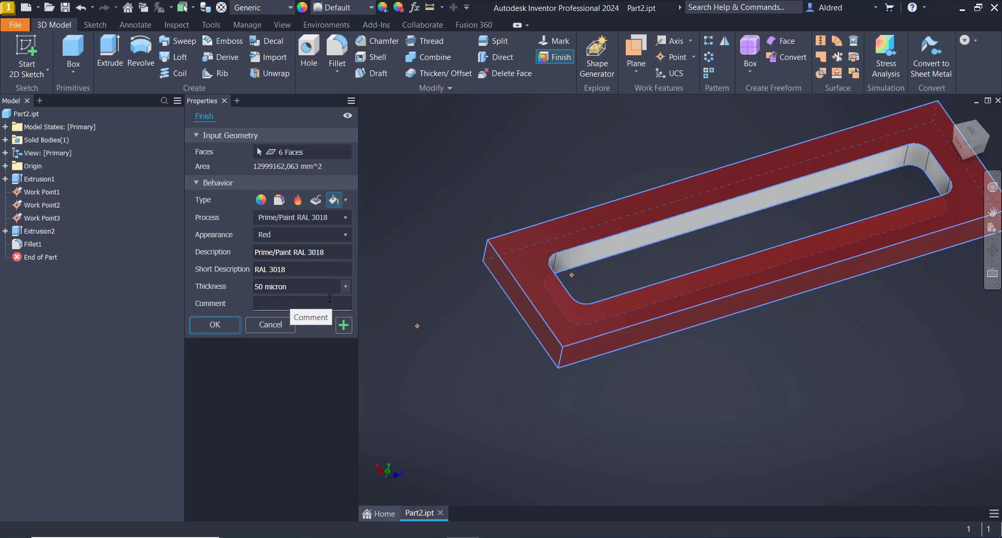
click(344, 289)
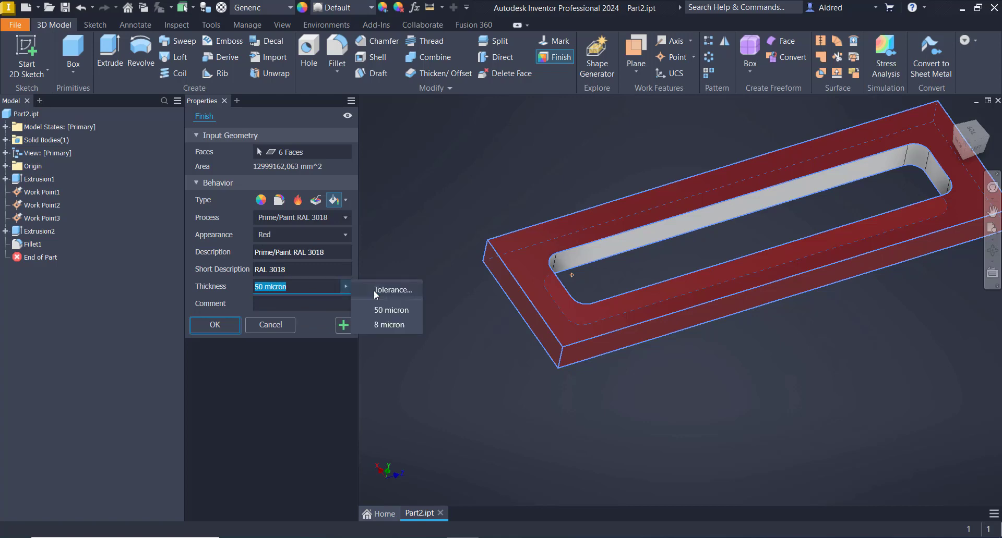
click(206, 233)
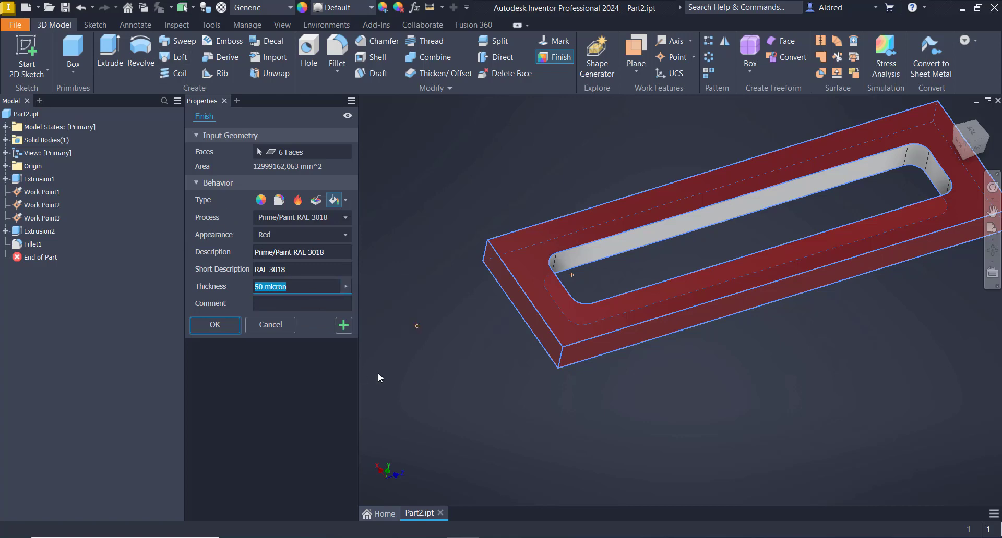
- Apply a heat treatment finish with the Case Hardening 41-45HRC process to the six selected faces
click(280, 201)
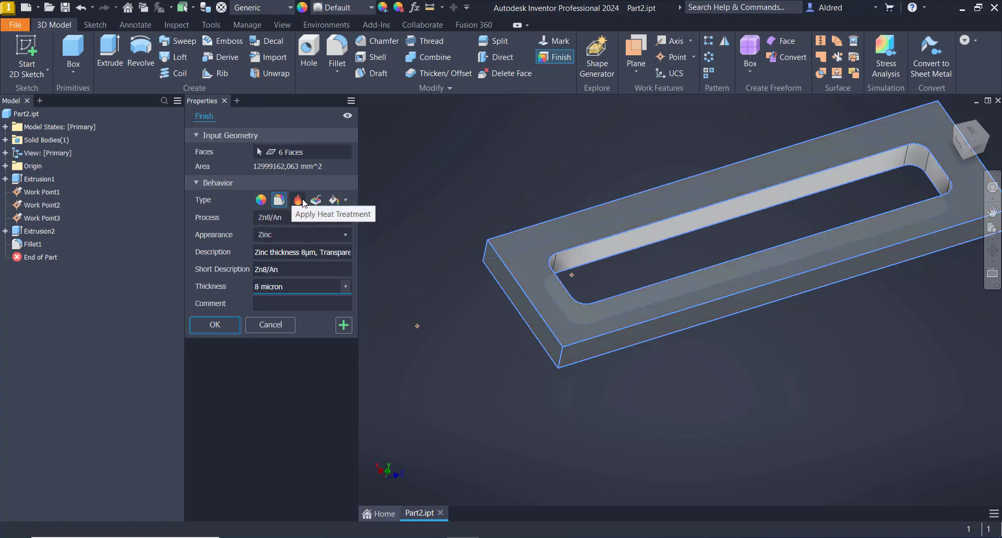
click(297, 200)
click(334, 218)
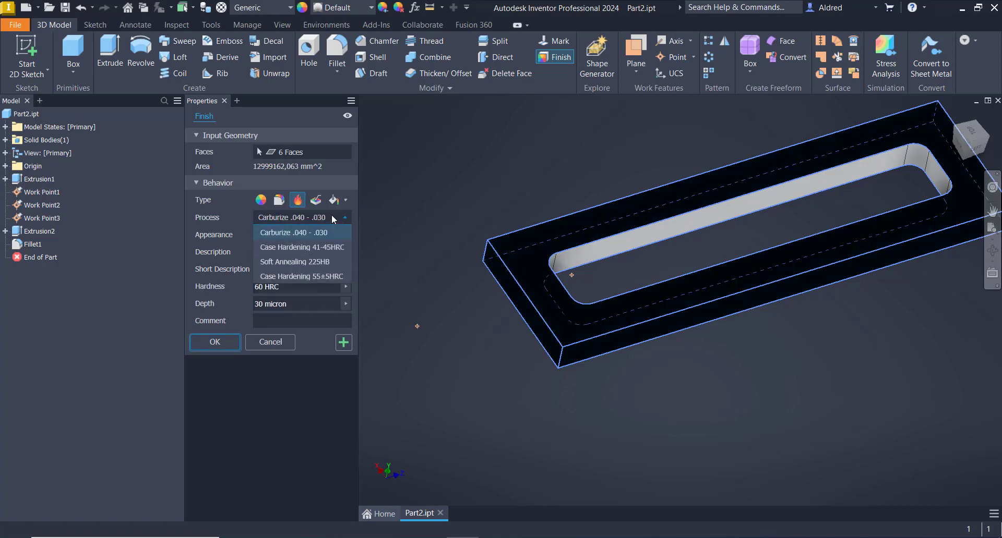
click(327, 247)
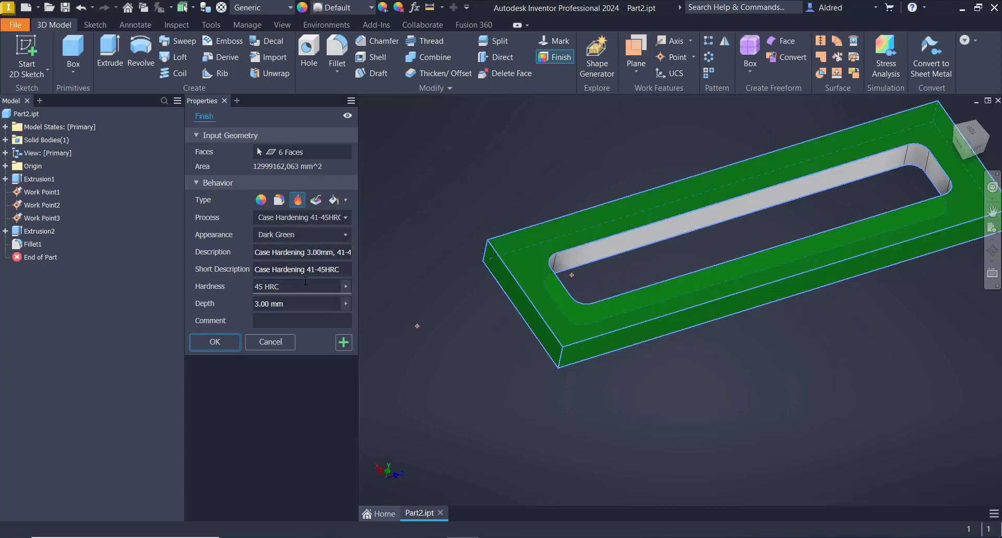
click(214, 343)
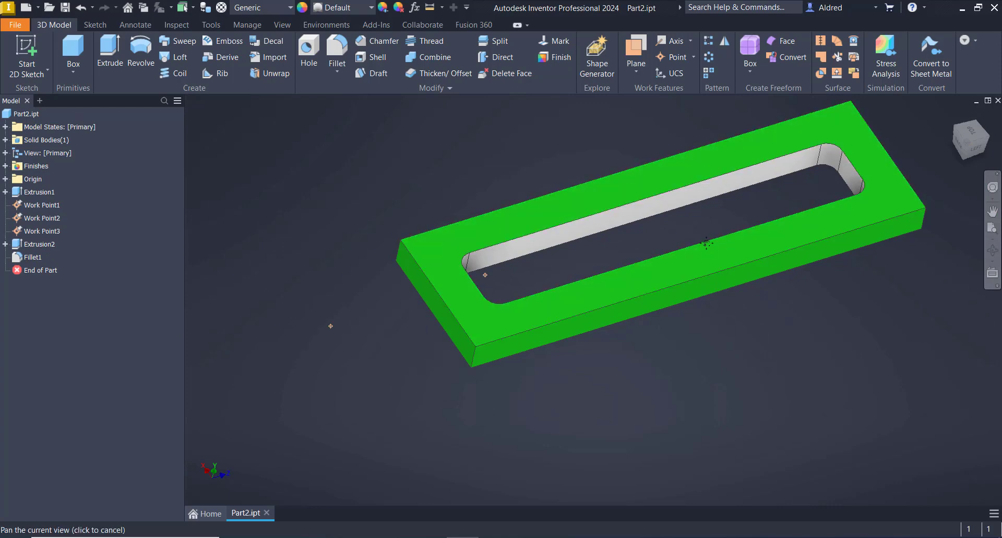
- Rename the case hardening finish in the model browser as Hardening
middle_drag(706, 243, 688, 263)
shift+middle_drag(688, 264, 677, 230)
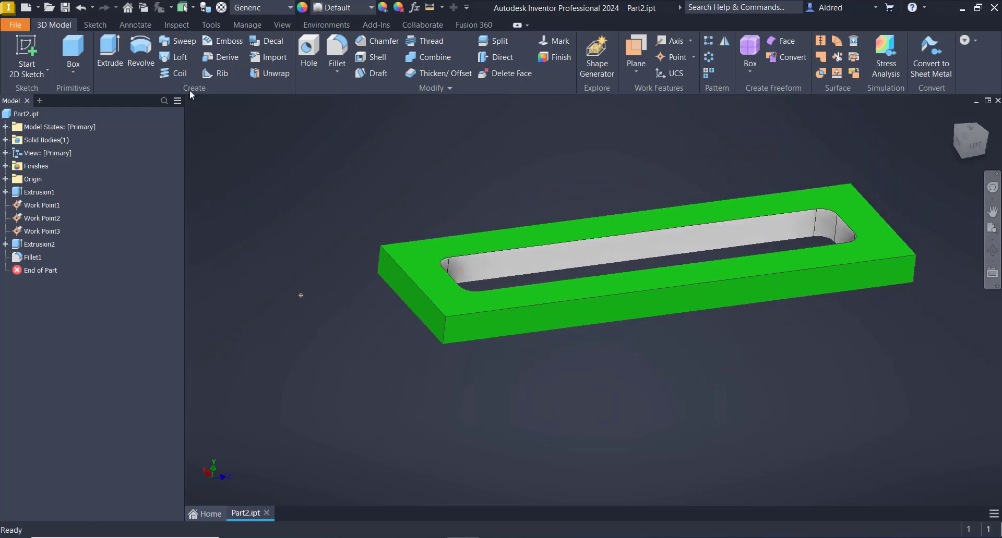
double_click(39, 167)
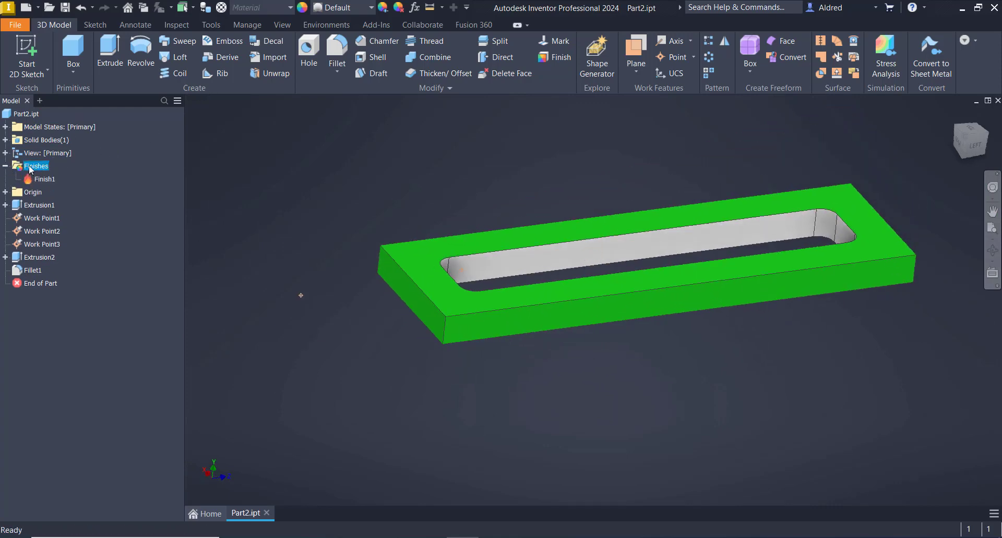
click(44, 179)
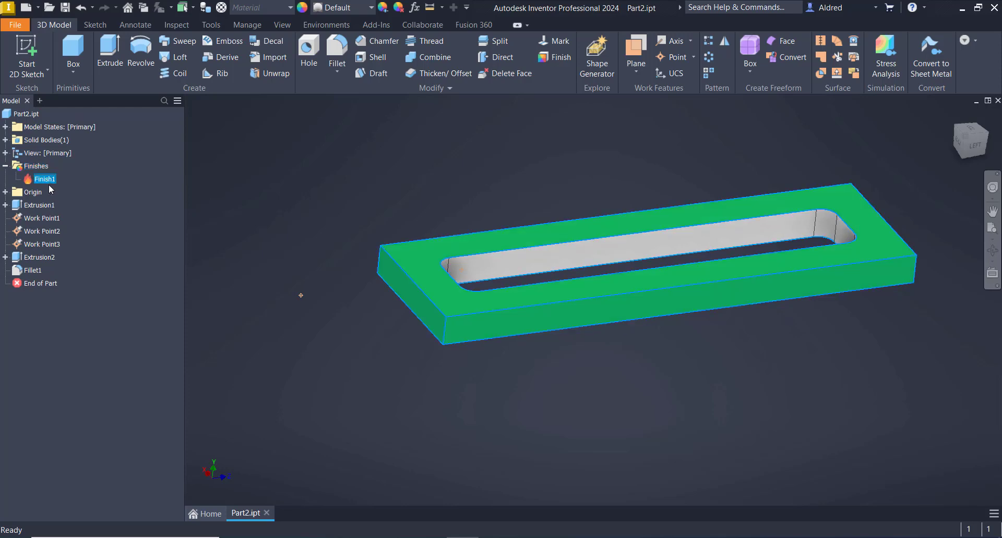
click(49, 179)
text(Hardening)
key(Return)
- Apply a paint finish with the Prime/Paint RAL 3018 process to the plate's six outer faces
middle_drag(397, 154, 357, 173)
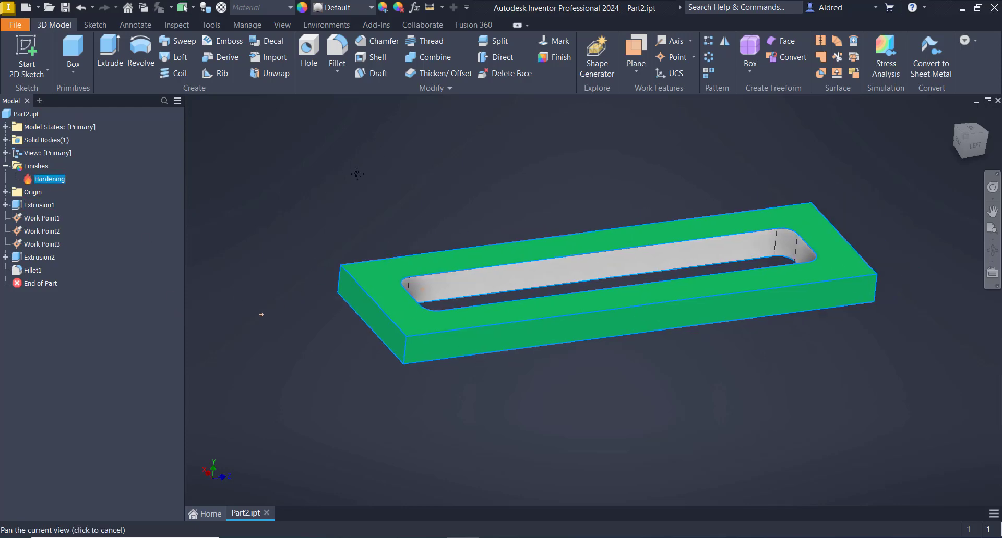
click(555, 57)
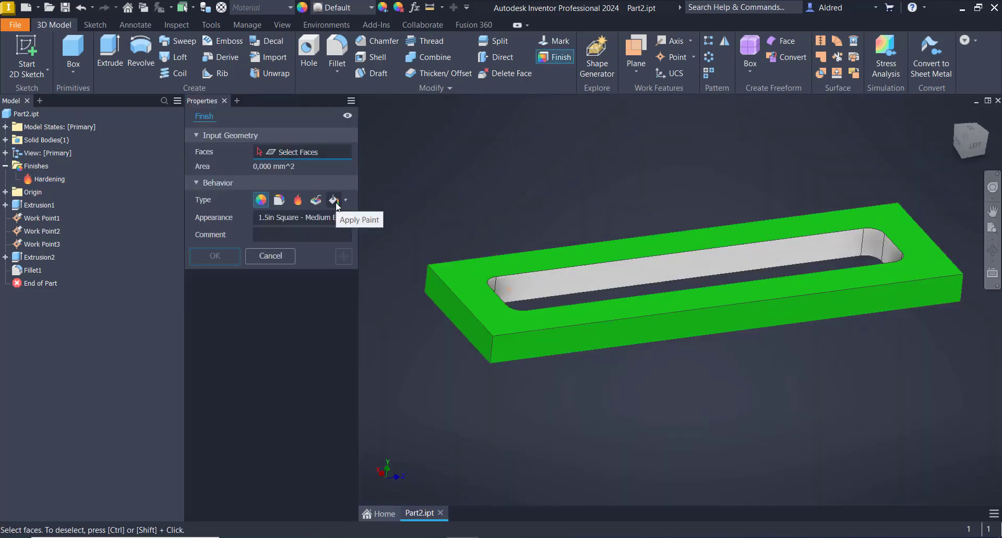
click(334, 201)
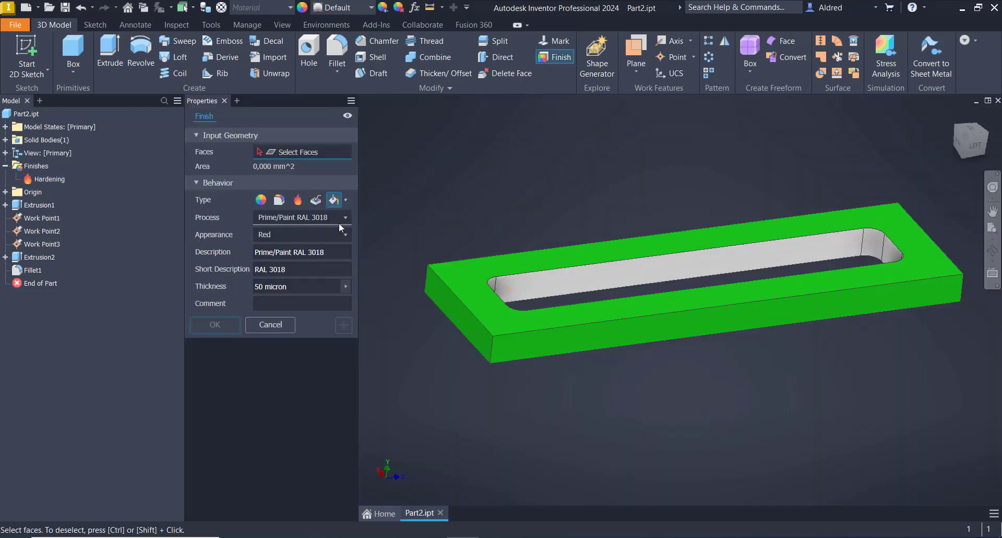
click(543, 259)
shift+middle_drag(609, 344, 689, 357)
click(674, 294)
click(575, 271)
click(708, 320)
click(806, 287)
click(672, 395)
shift+middle_drag(730, 329, 540, 383)
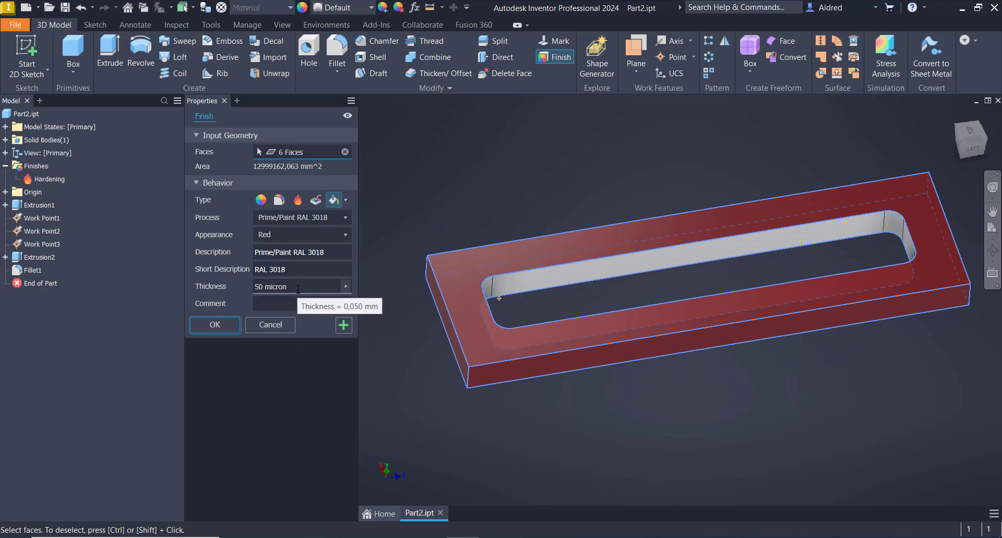
click(216, 323)
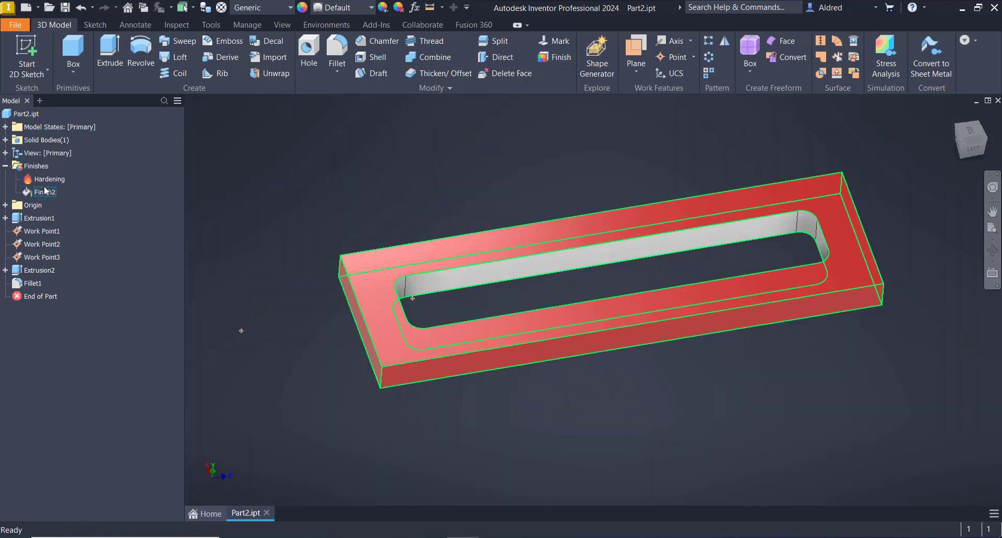
- Highlight the Hardening and paint finishes in turn to check which faces each one covers
click(46, 180)
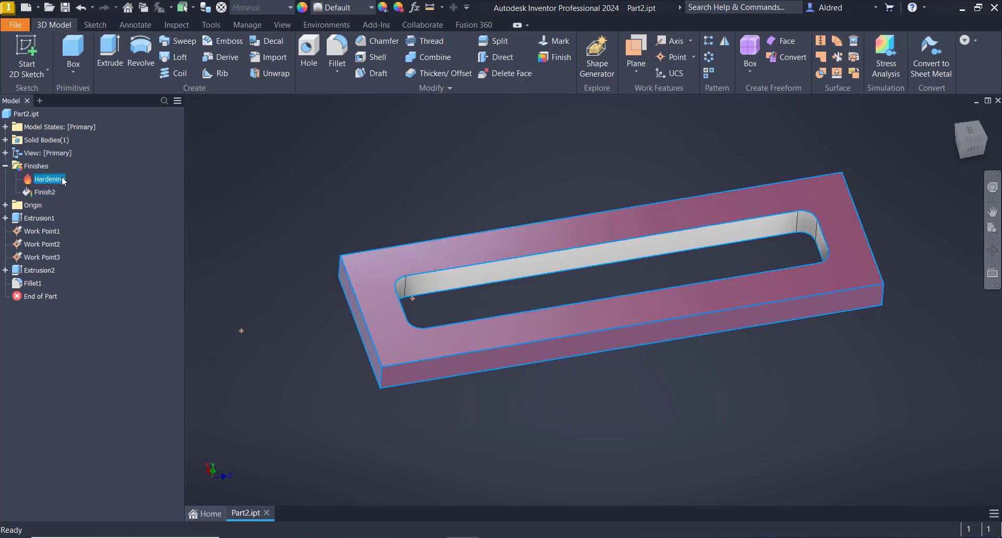
click(296, 352)
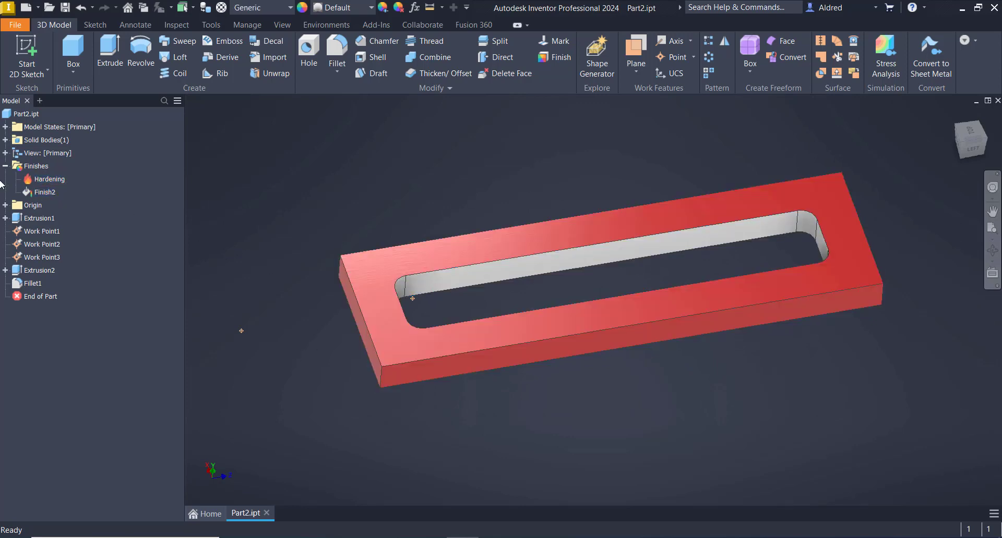
click(44, 192)
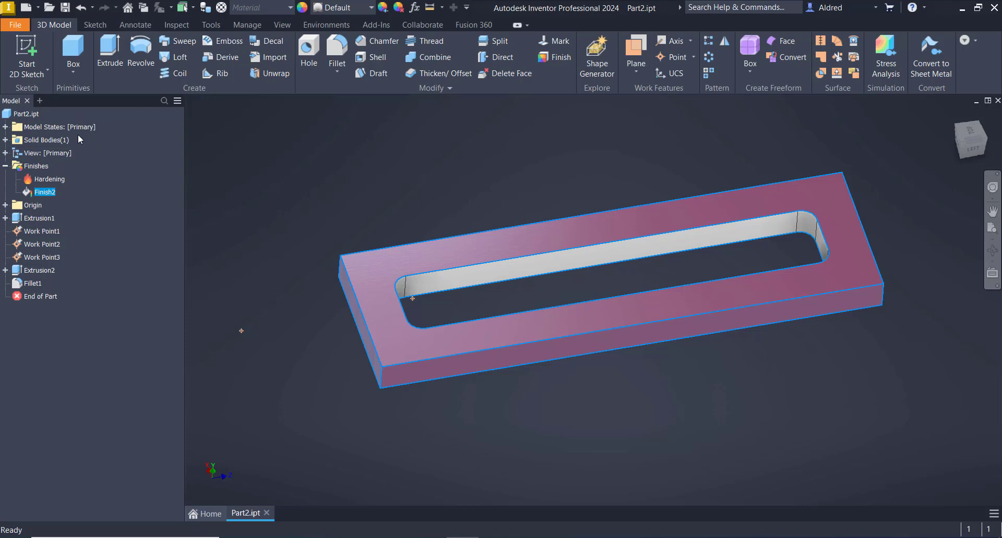
click(222, 193)
middle_drag(222, 193, 222, 201)
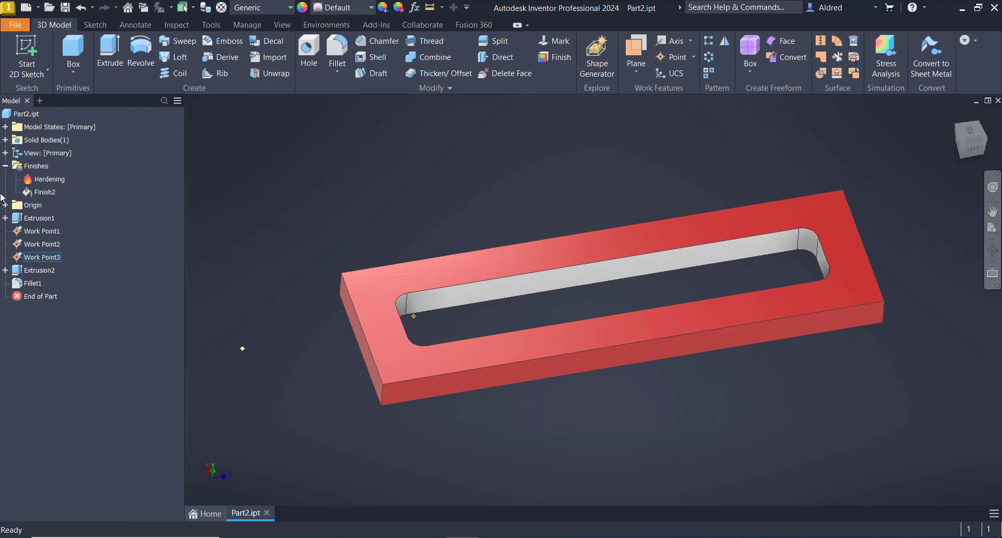
- Create a drawing from the part and place a base view of the plate in an isometric orientation
right_click(29, 114)
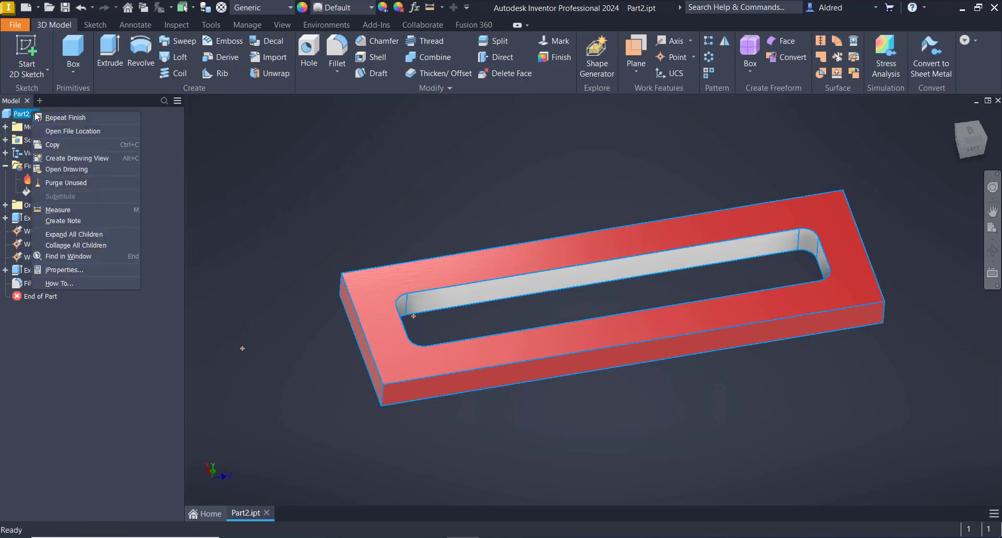
click(54, 159)
double_click(528, 198)
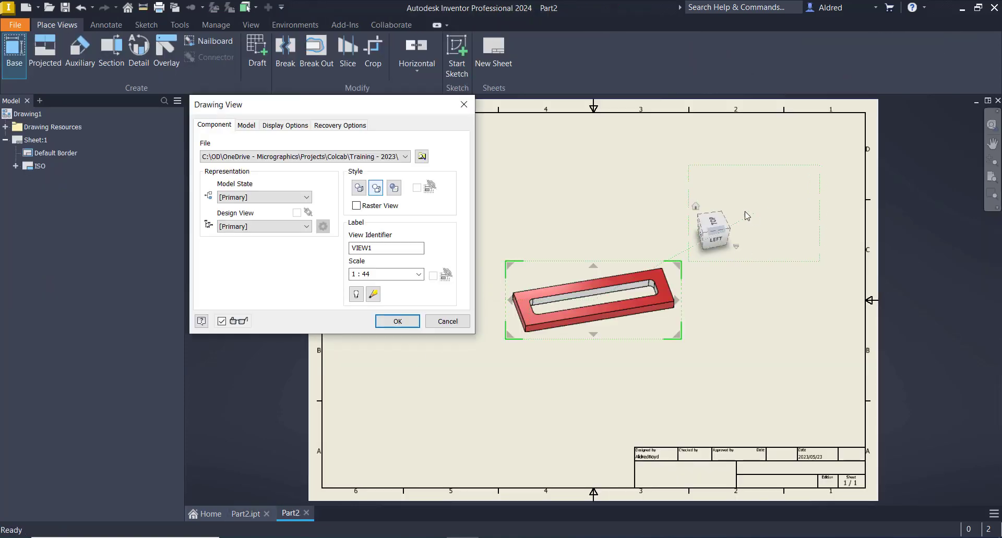
click(705, 234)
click(706, 243)
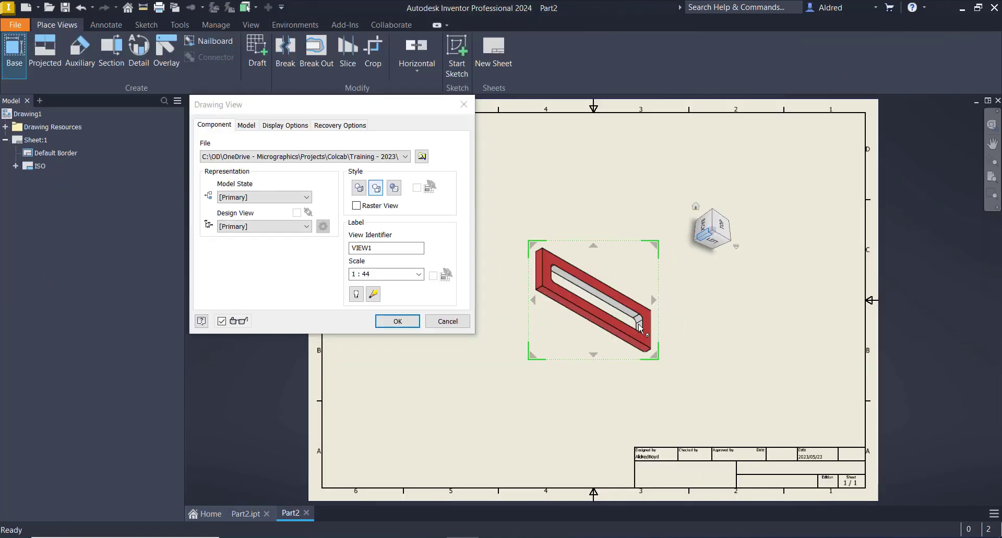
click(398, 321)
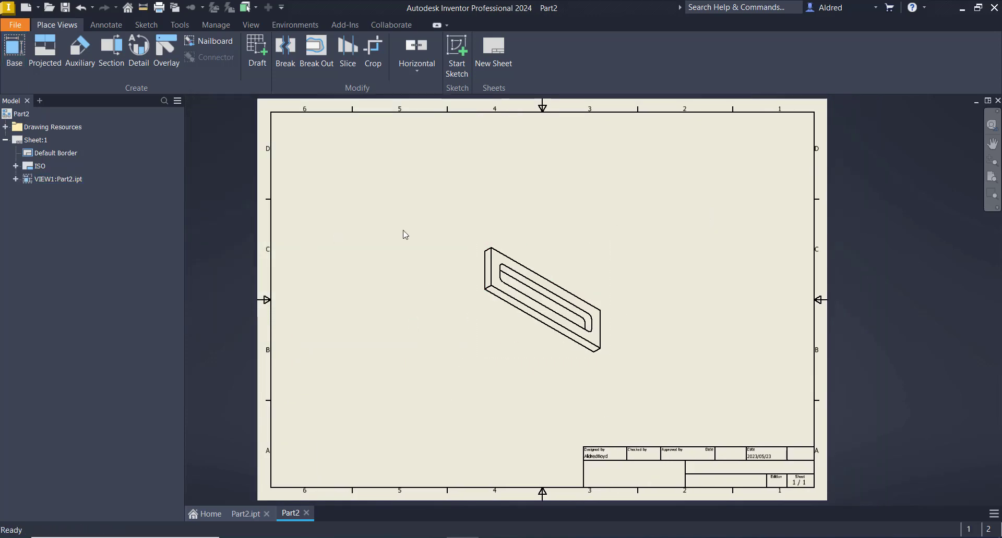
- Change the plate's drawing view to the shaded display style
right_click(515, 248)
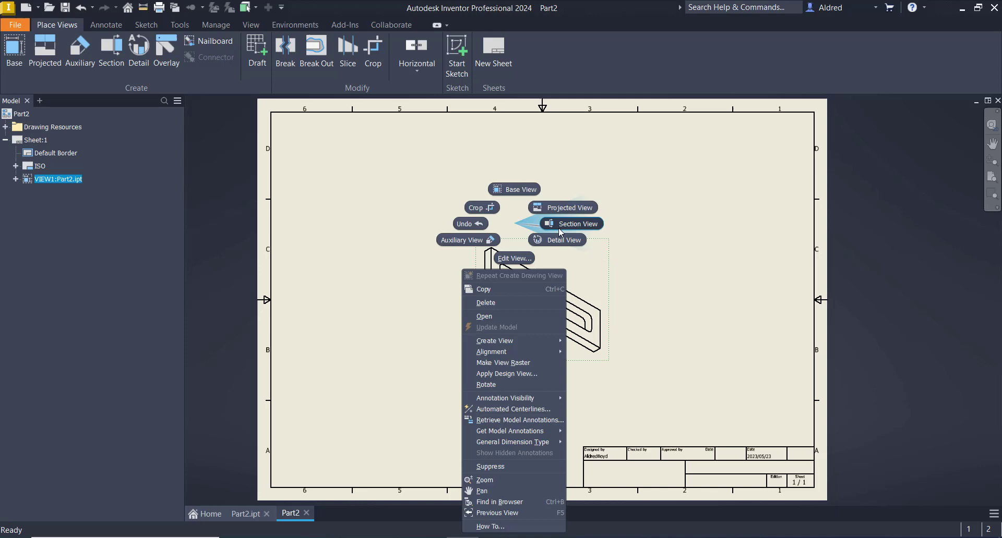
click(515, 258)
click(393, 187)
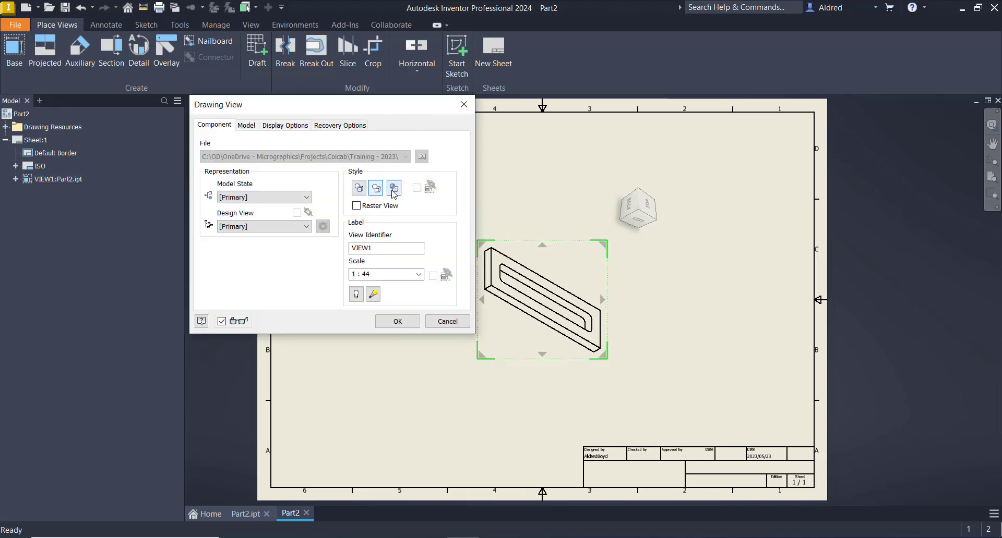
click(397, 321)
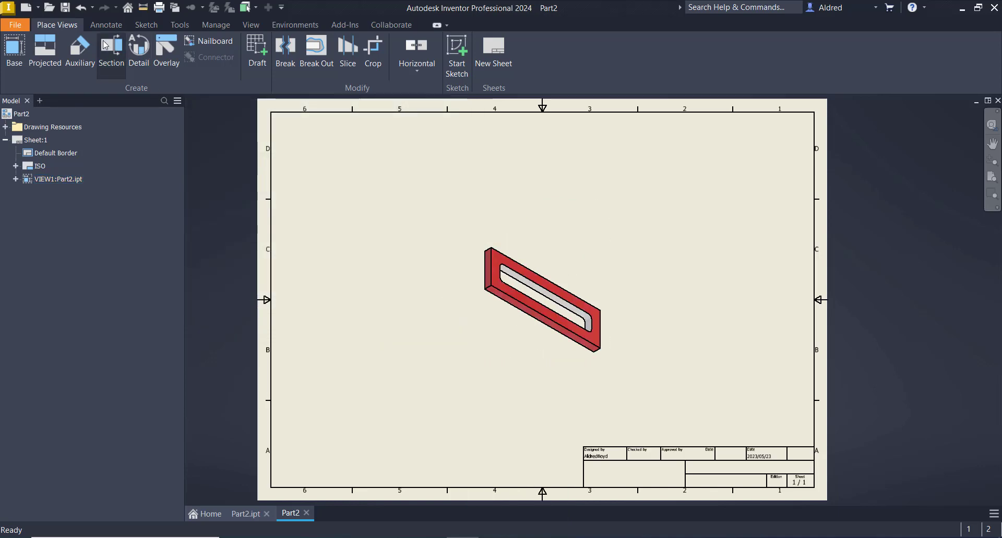
- Start a leader text note attached to the upper edge of the plate in the drawing view
click(107, 25)
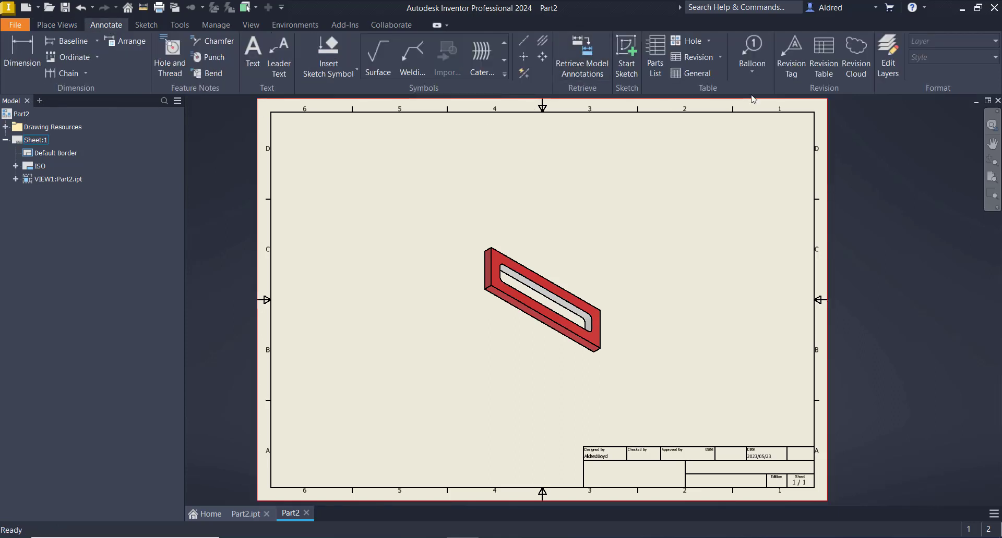
click(280, 58)
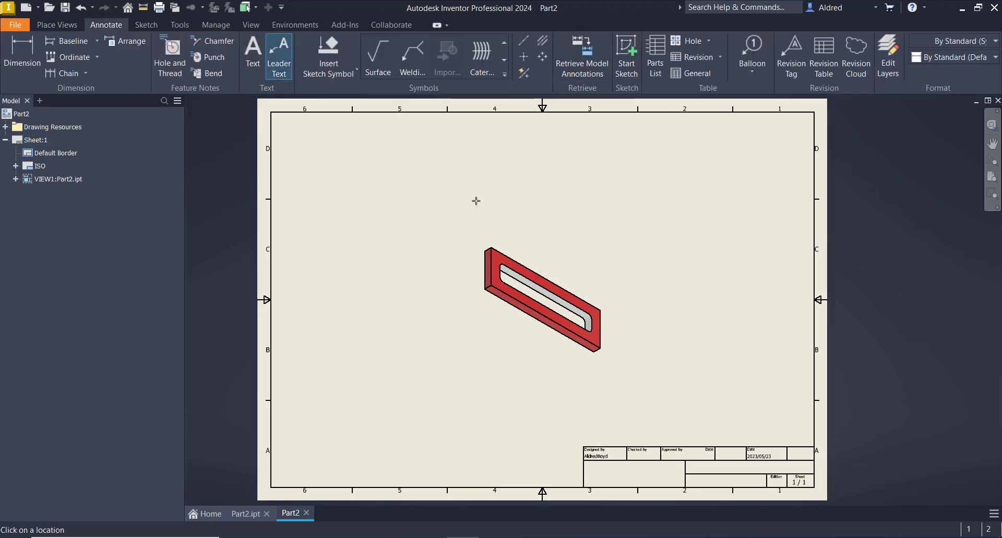
click(506, 256)
right_click(518, 237)
click(572, 238)
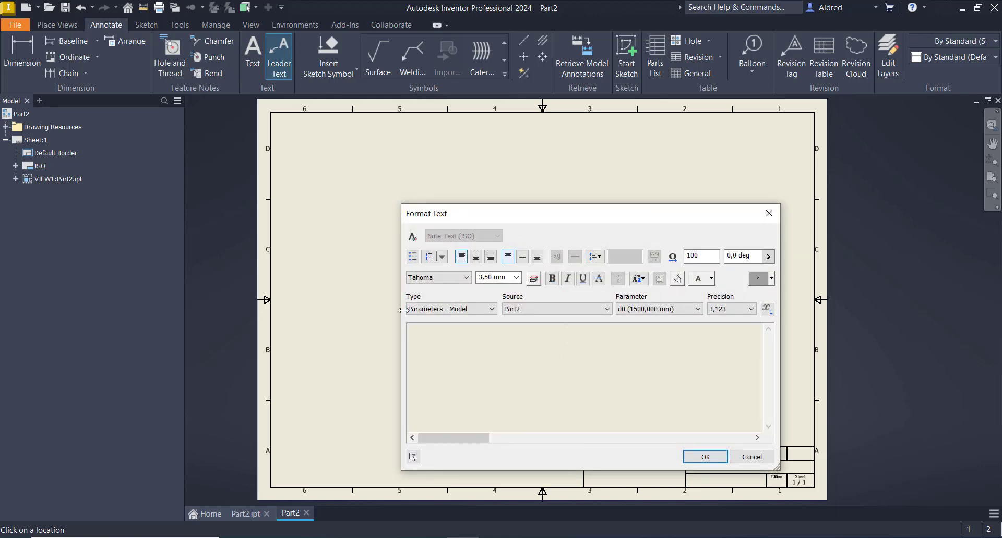
- Insert the finish parameter Hardening_Process into the leader note text
click(462, 310)
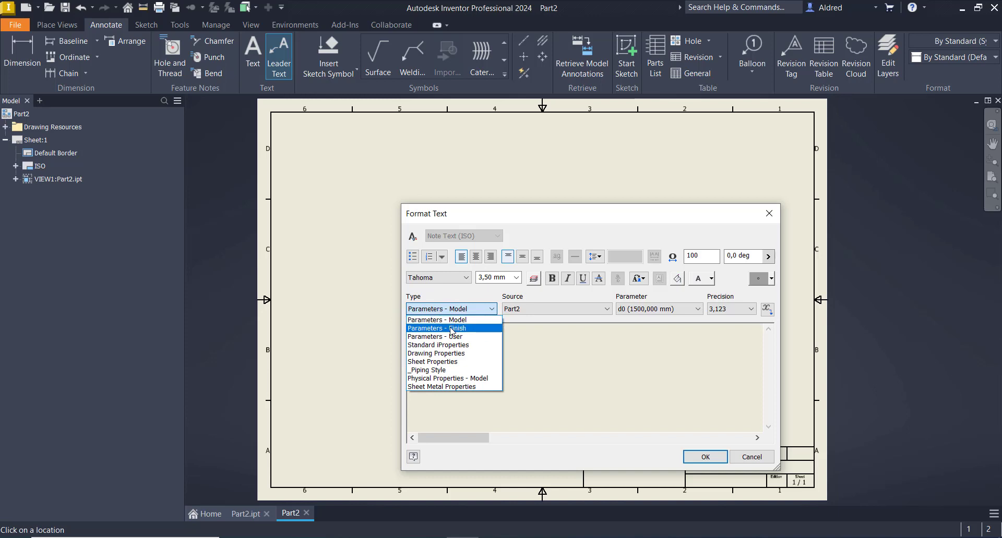
click(451, 330)
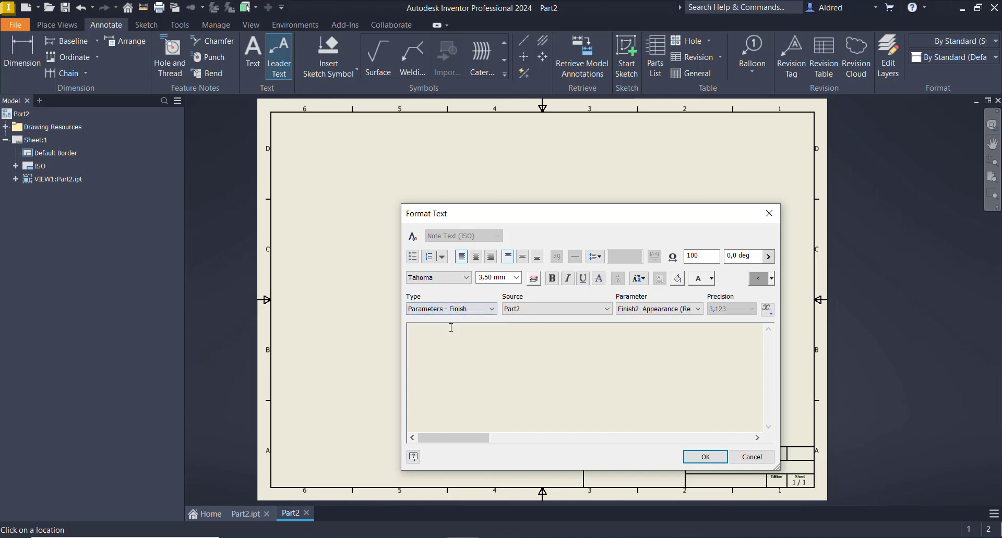
click(698, 309)
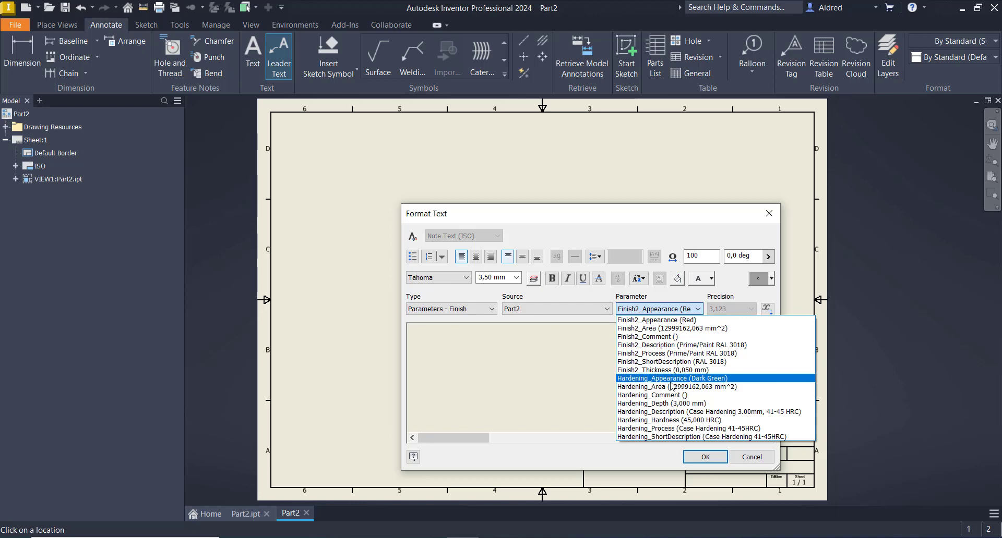
click(657, 429)
click(766, 309)
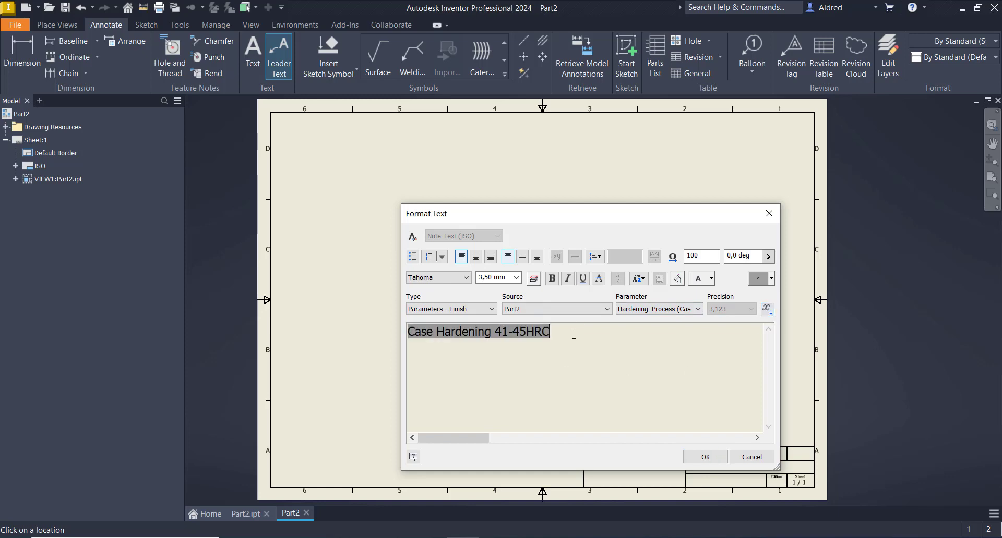
- Add the Hardening_Depth parameter on a second note line, with the label "Depth - " before it and "mm" after it
click(680, 309)
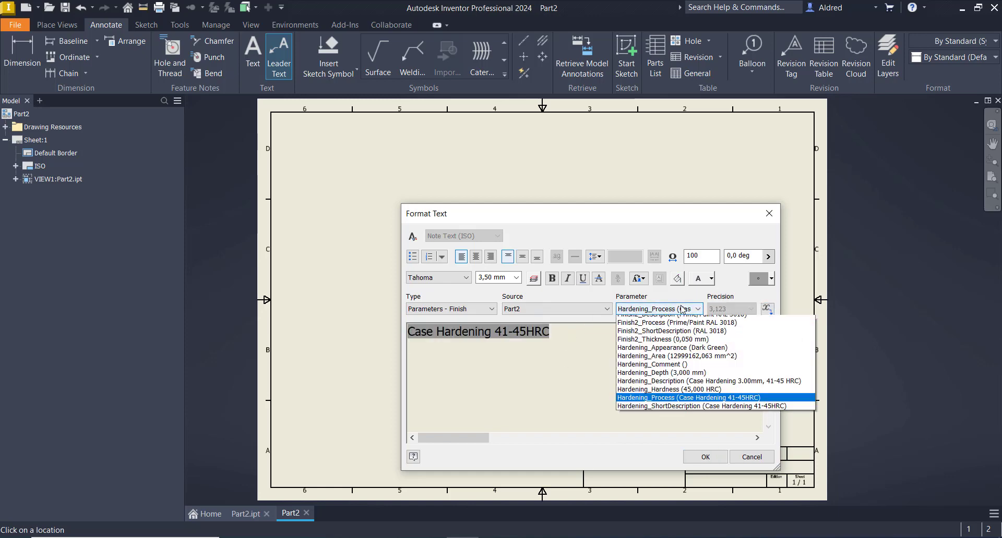
click(679, 403)
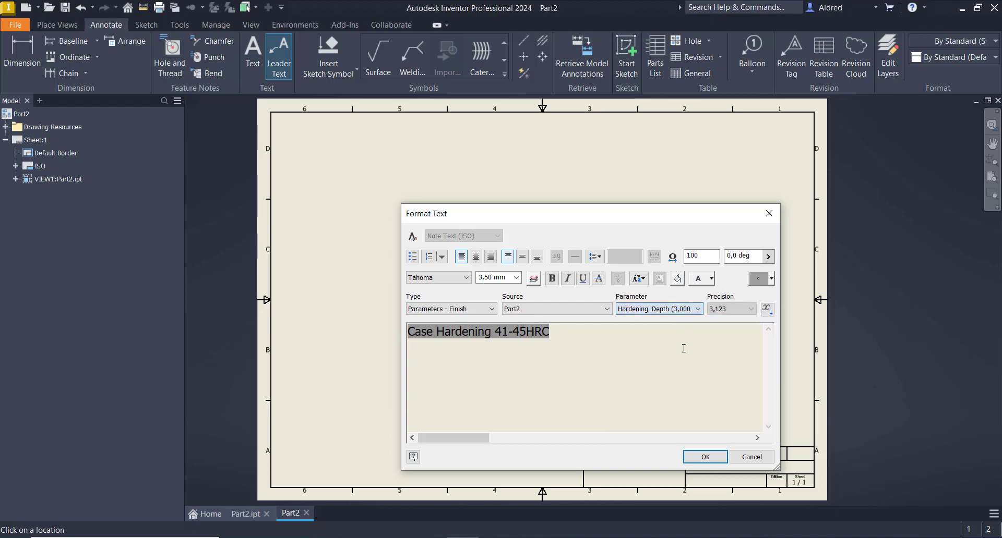
click(767, 308)
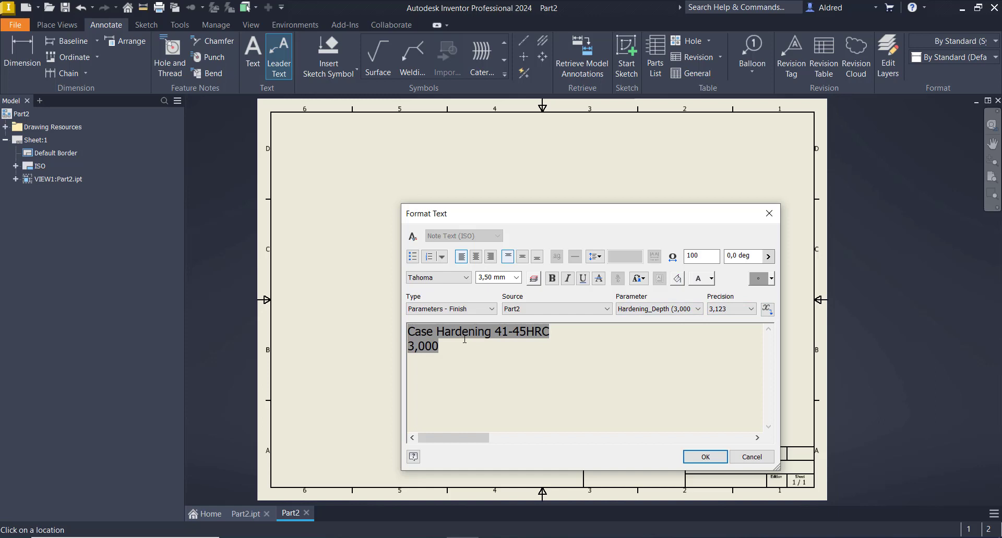
key(Return)
text(De)
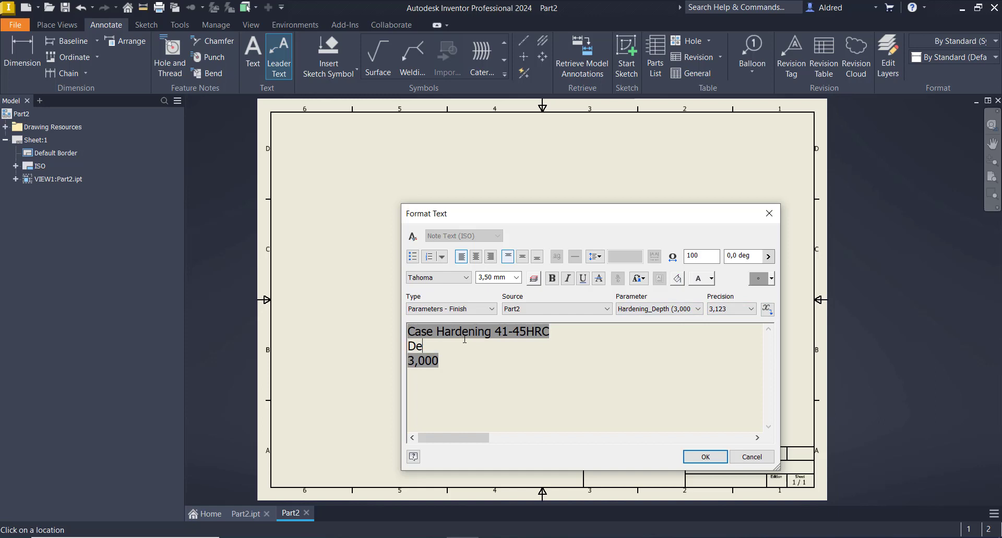
text(pth)
key(Delete)
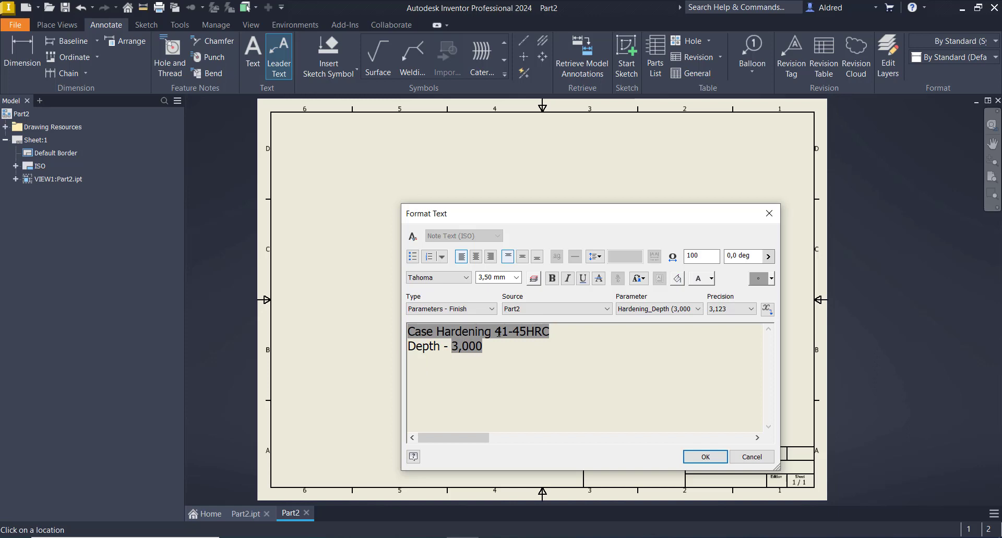
text(mm)
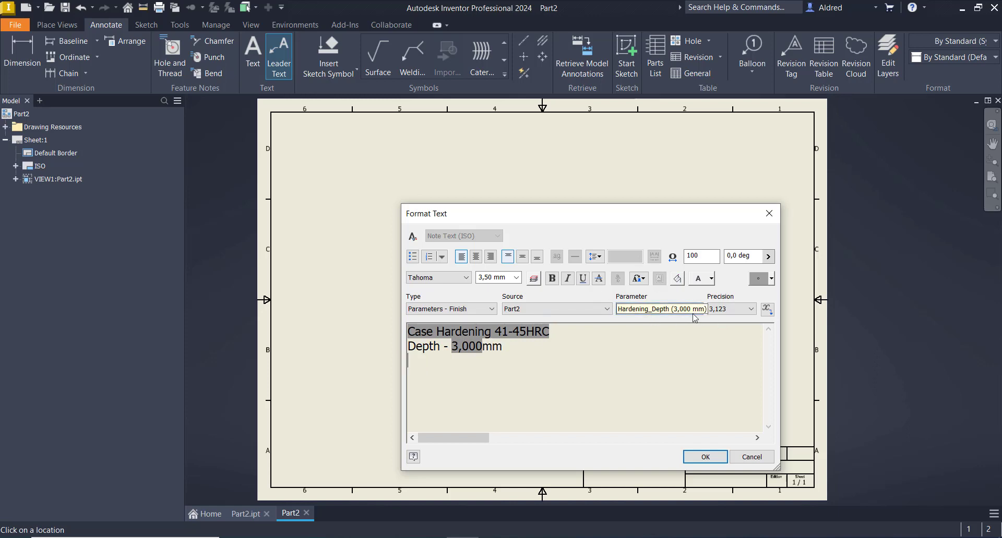
- Insert the Finish2_Appearance parameter on a third line of the leader note
click(678, 309)
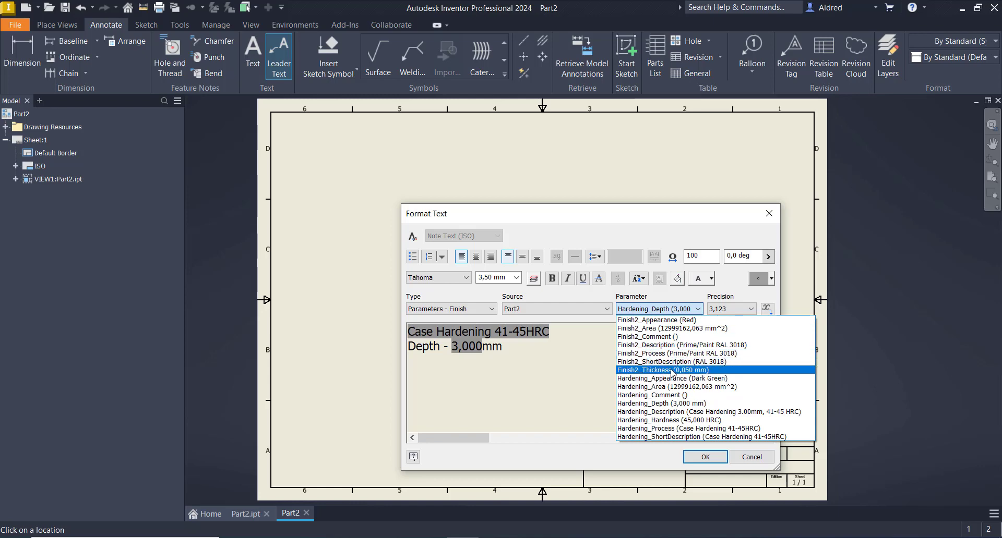
click(661, 322)
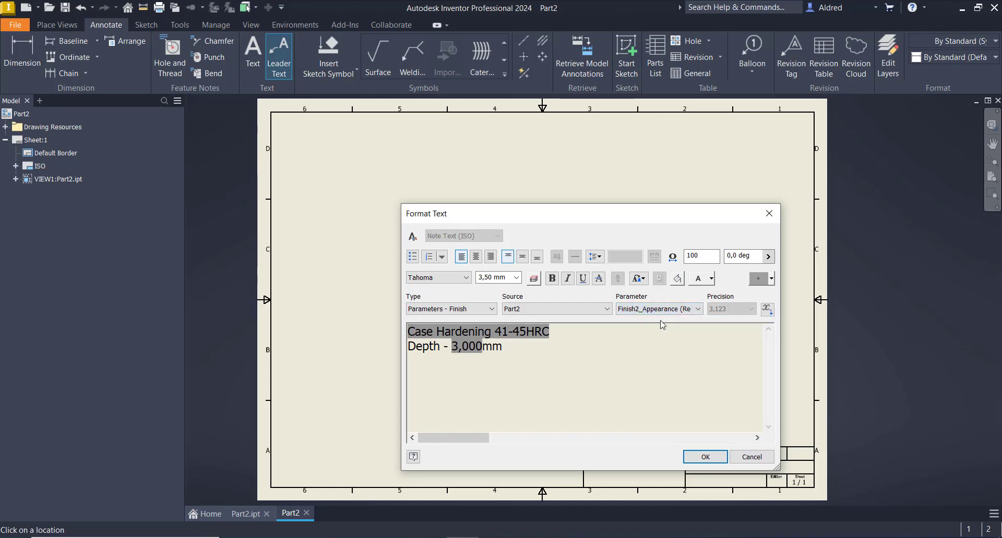
click(767, 309)
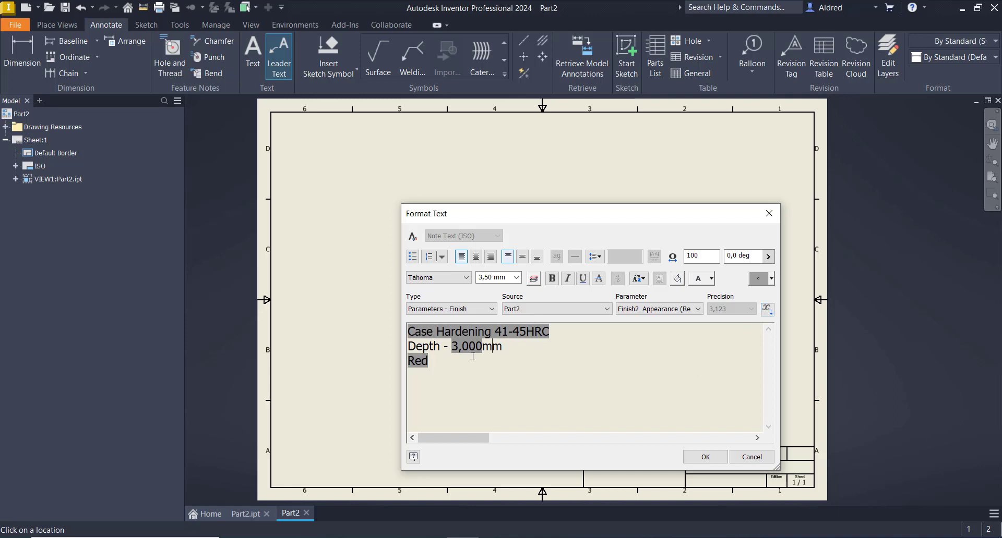
- Add the label "Paint - " before the appearance parameter on the leader note's third line and finish the note
key(Return)
text(Paint -)
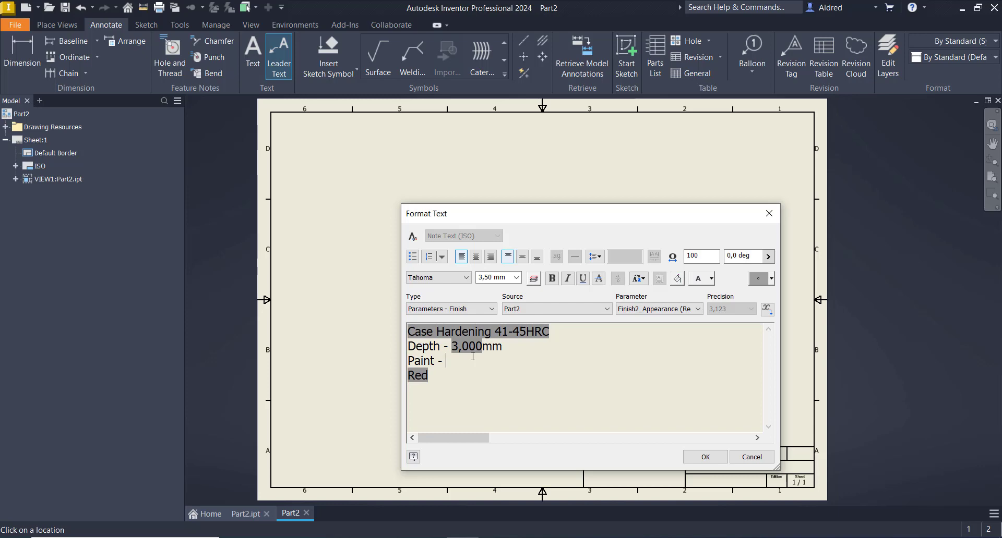
key(Delete)
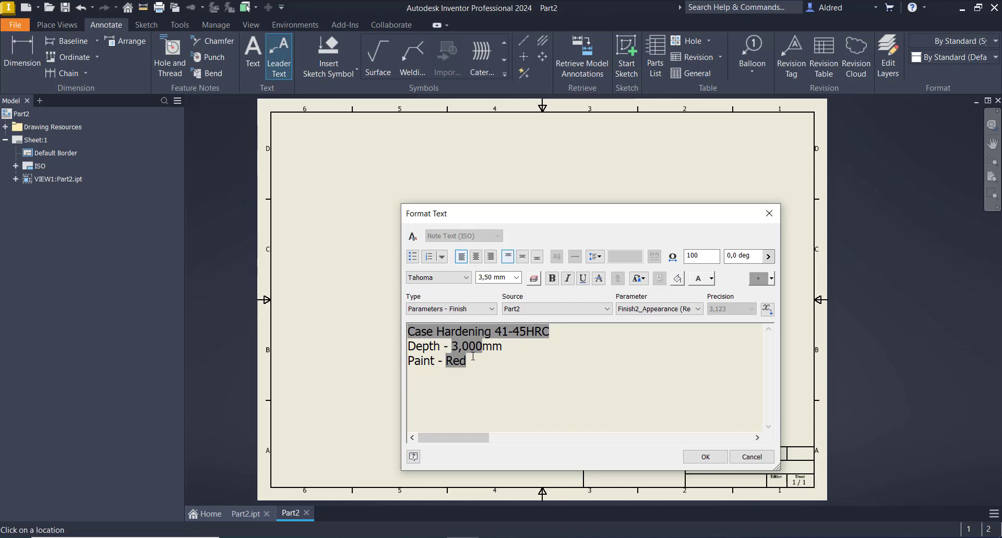
click(686, 459)
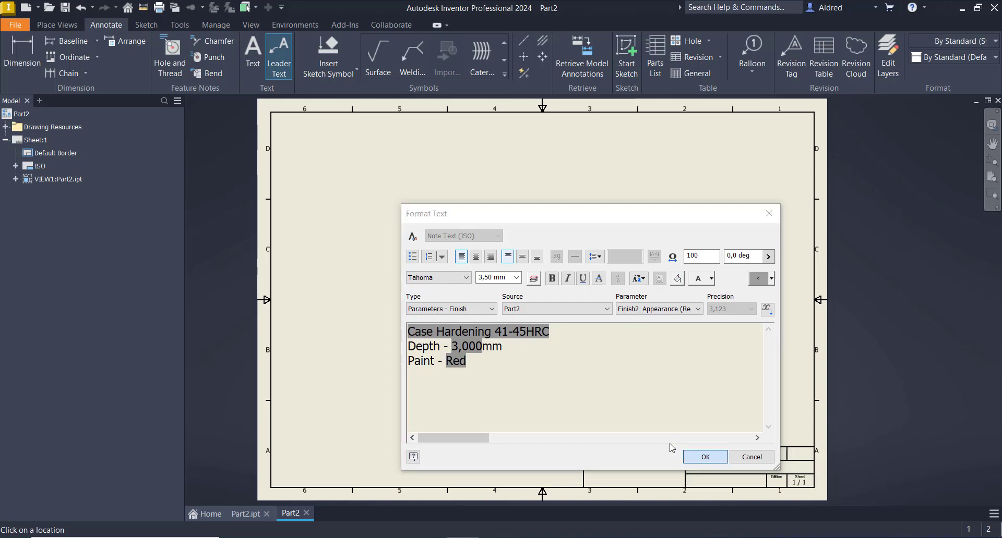
key(Escape)
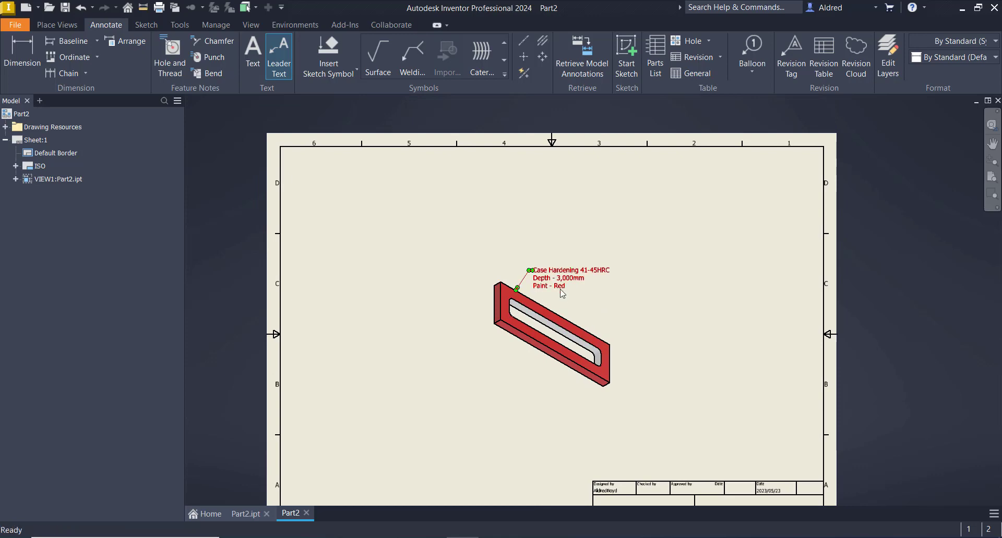
scroll(573, 261, down, 2)
scroll(586, 307, up, 3)
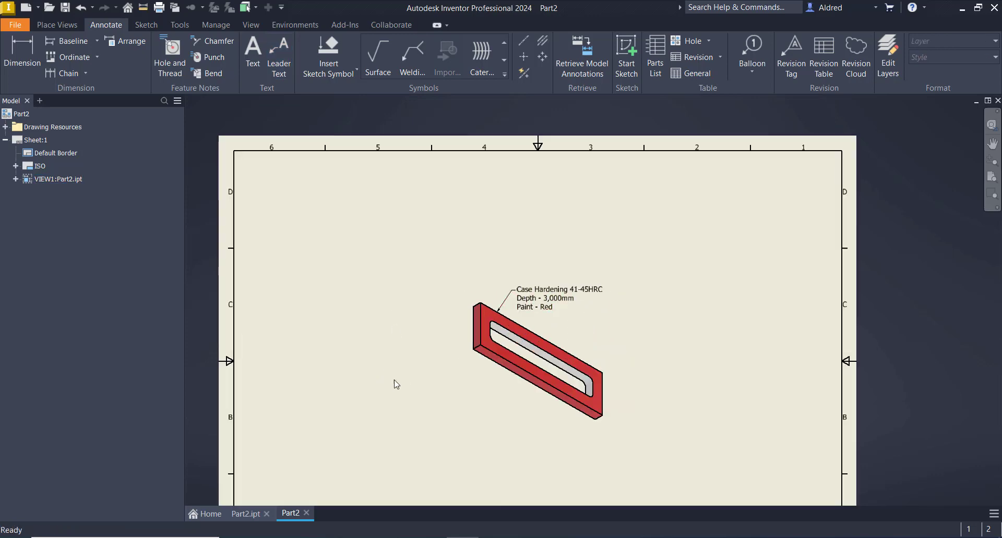
- Switch to the part Part2.ipt and change the appearance of the Finish2 paint finish to Rubber - Blue
click(246, 514)
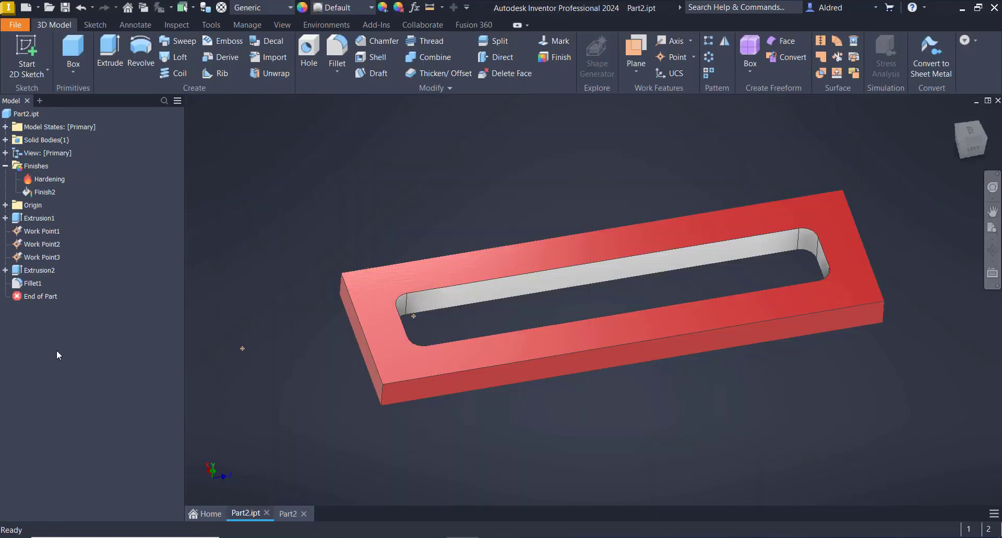
click(39, 192)
right_click(39, 192)
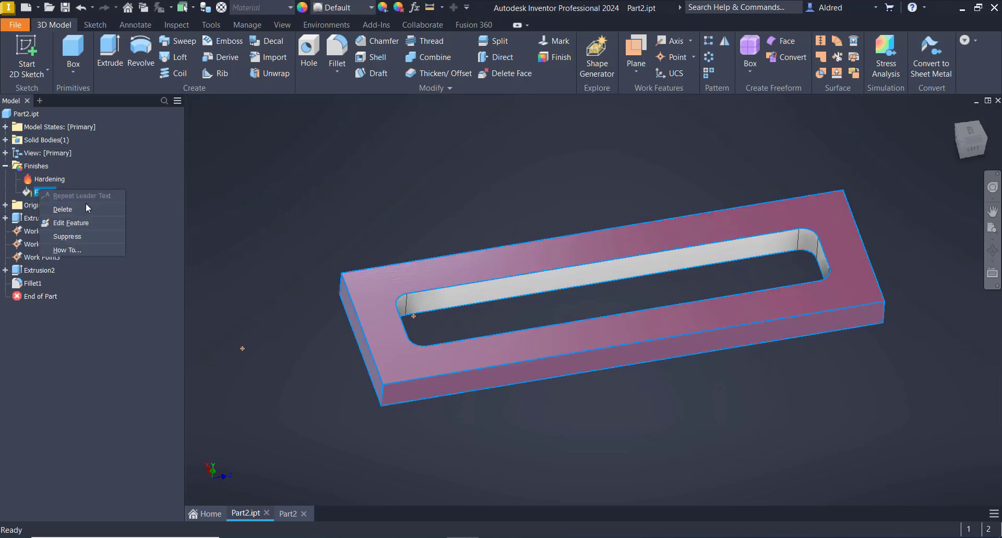
click(73, 223)
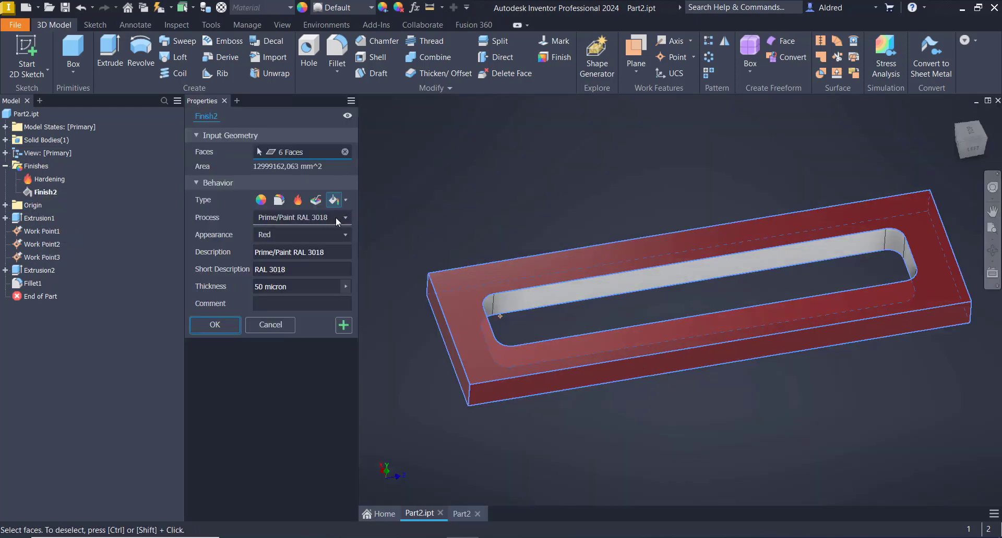
click(321, 238)
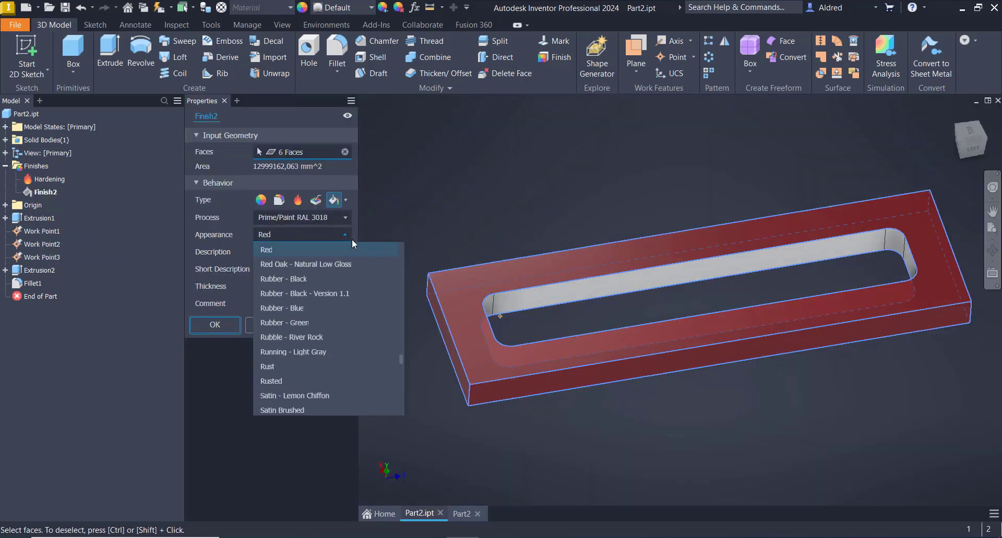
click(299, 308)
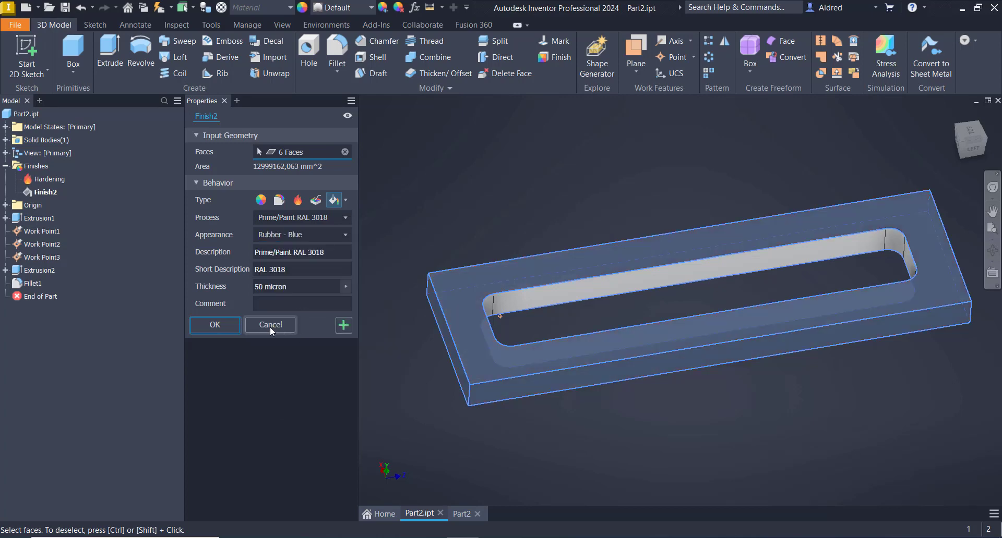
click(234, 327)
- Return to the drawing and move the plate view with its leader note toward the left side of the sheet
click(288, 514)
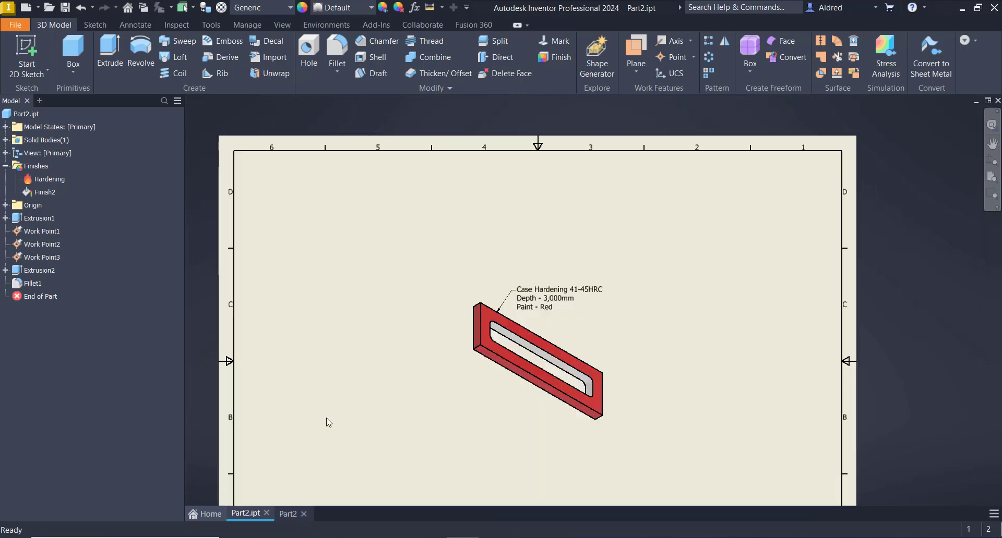
scroll(619, 311, down, 3)
scroll(614, 306, up, 5)
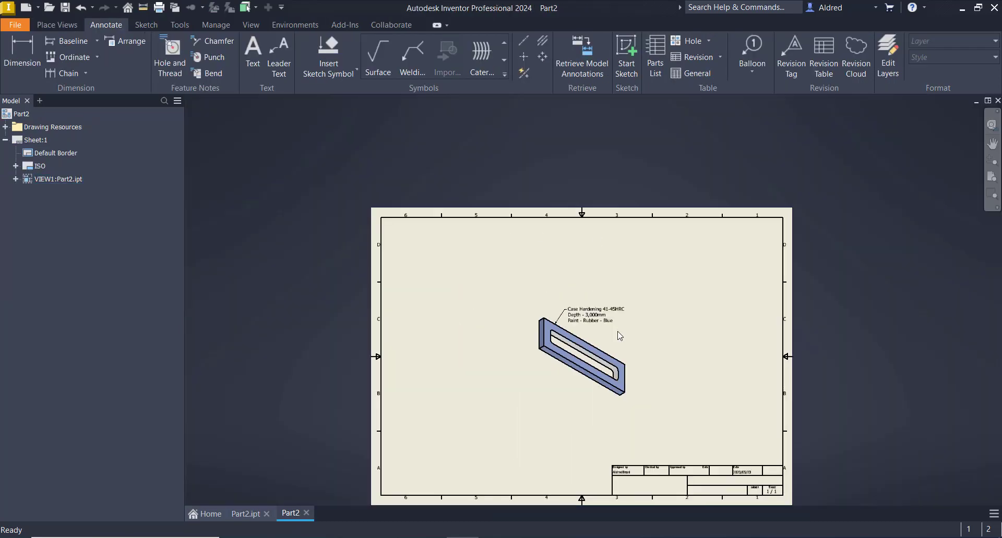
scroll(582, 354, down, 3)
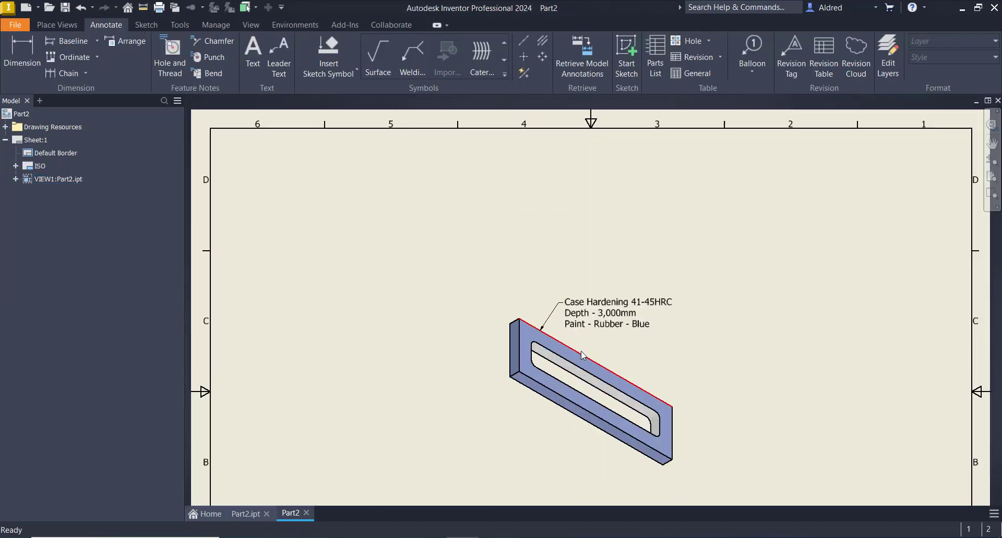
middle_drag(547, 389, 541, 335)
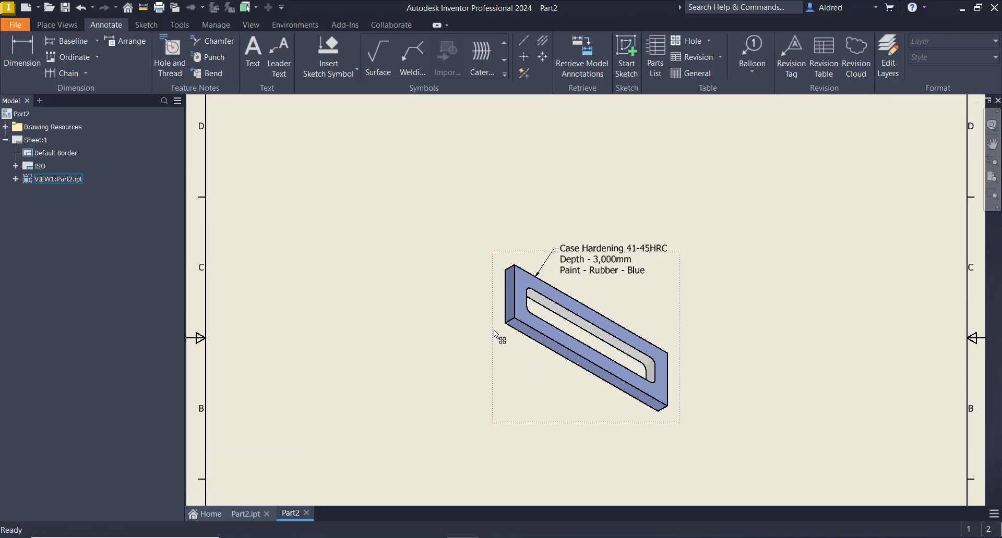
drag(493, 330, 346, 331)
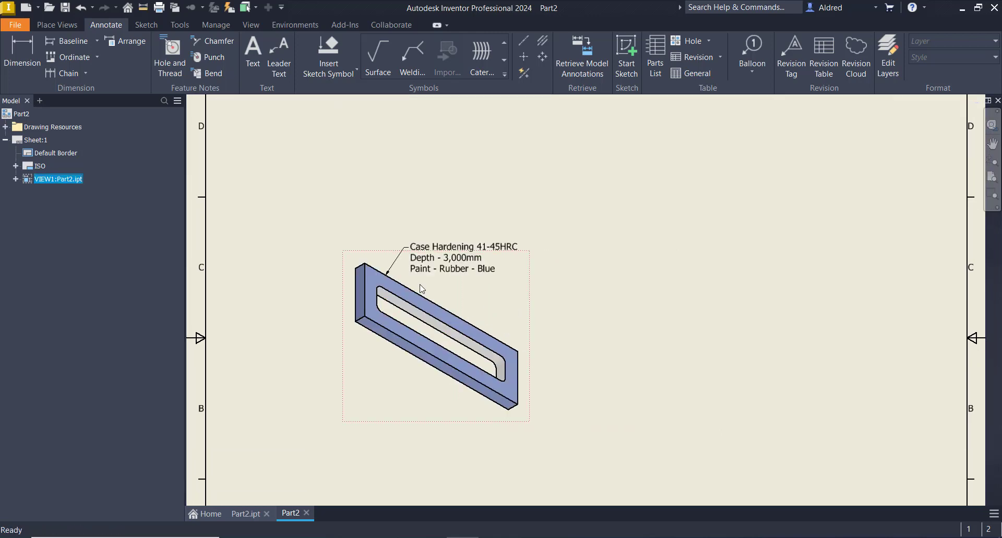
- Insert a parts list for Part2.ipt, wrapping left, in the upper-right corner of the sheet border
middle_drag(747, 270, 695, 308)
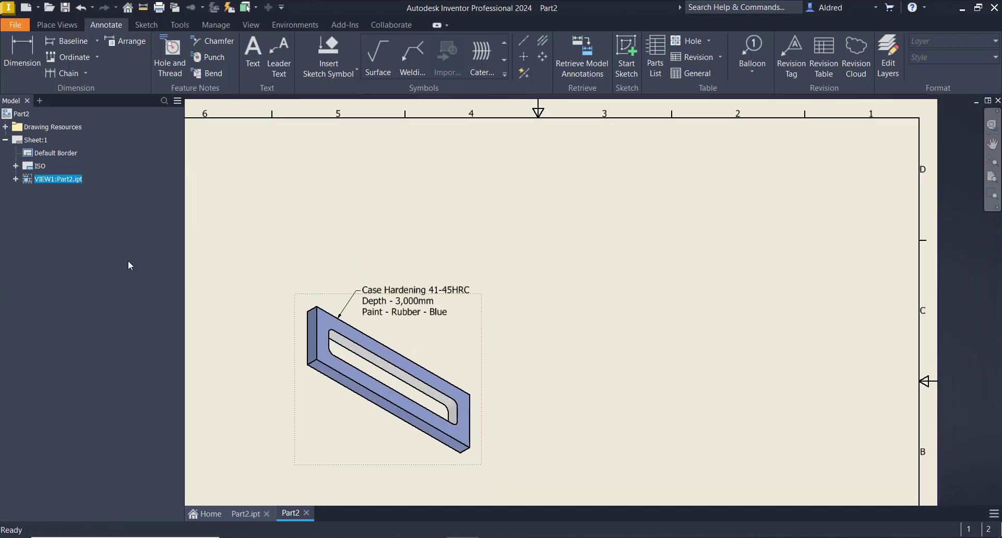
click(656, 52)
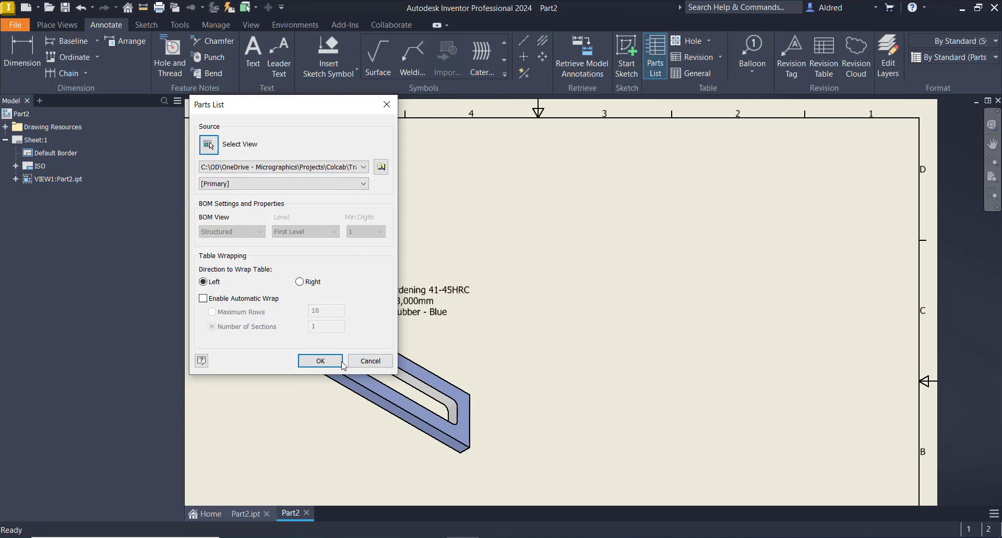
click(321, 362)
click(892, 129)
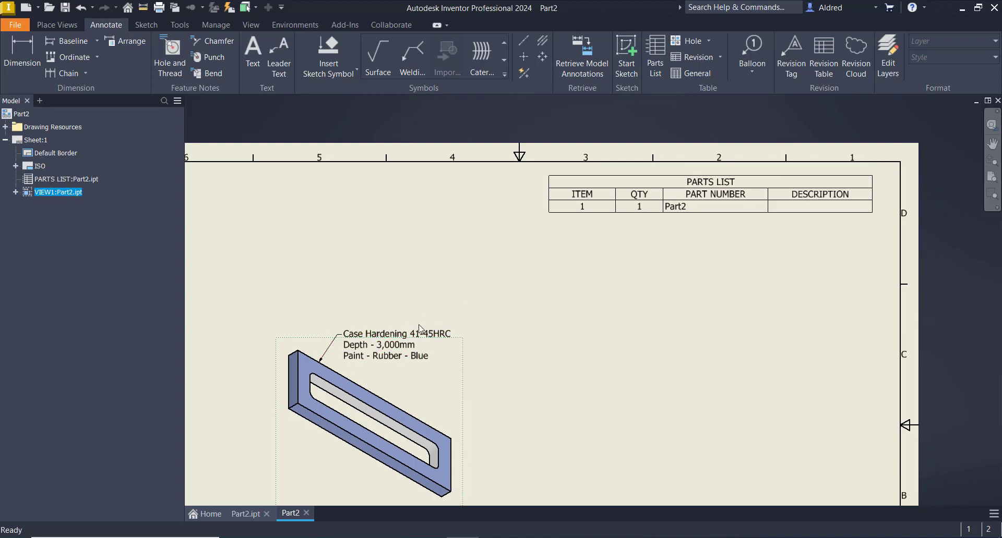
middle_drag(430, 388, 450, 349)
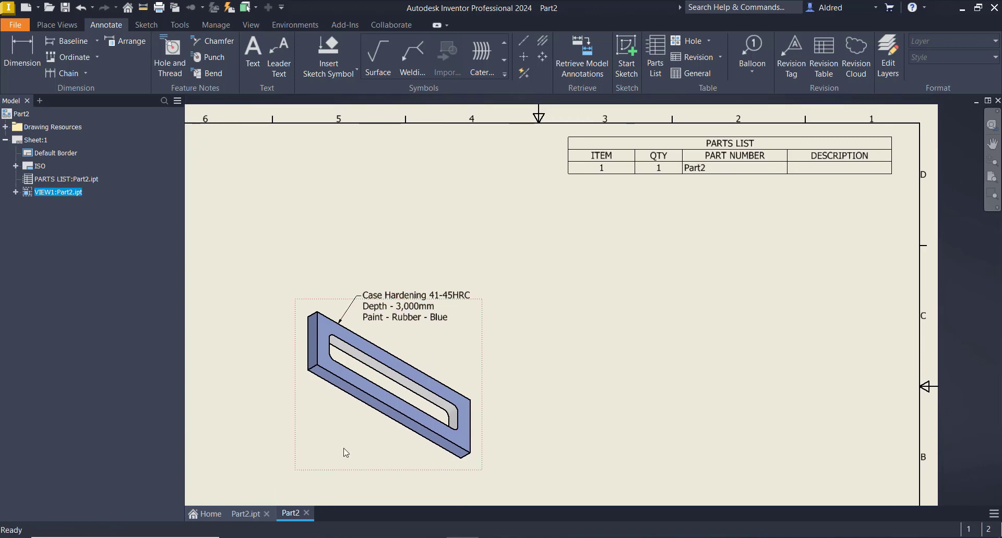
- In the part's parameters, widen the parameter name column and mark Hardening_Description as an export parameter
click(246, 513)
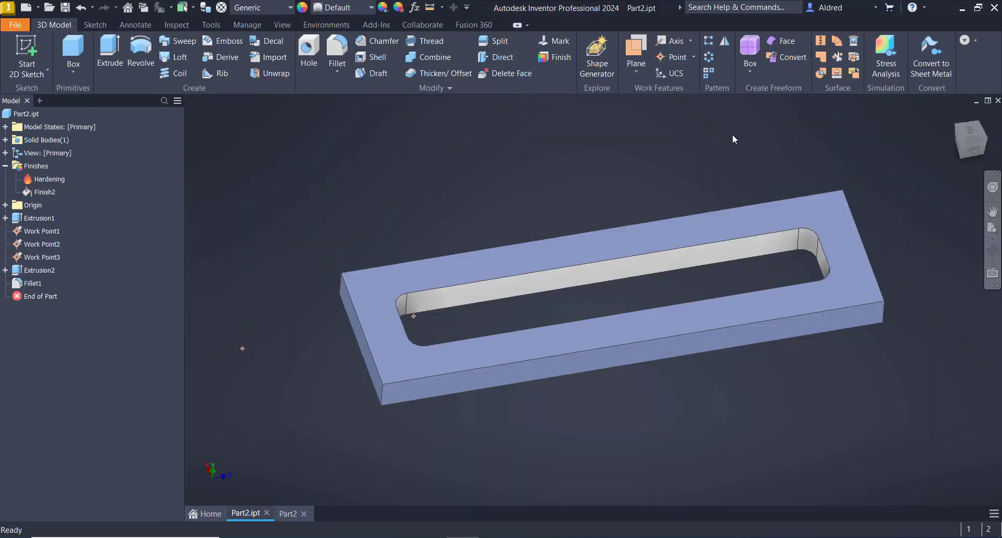
click(415, 7)
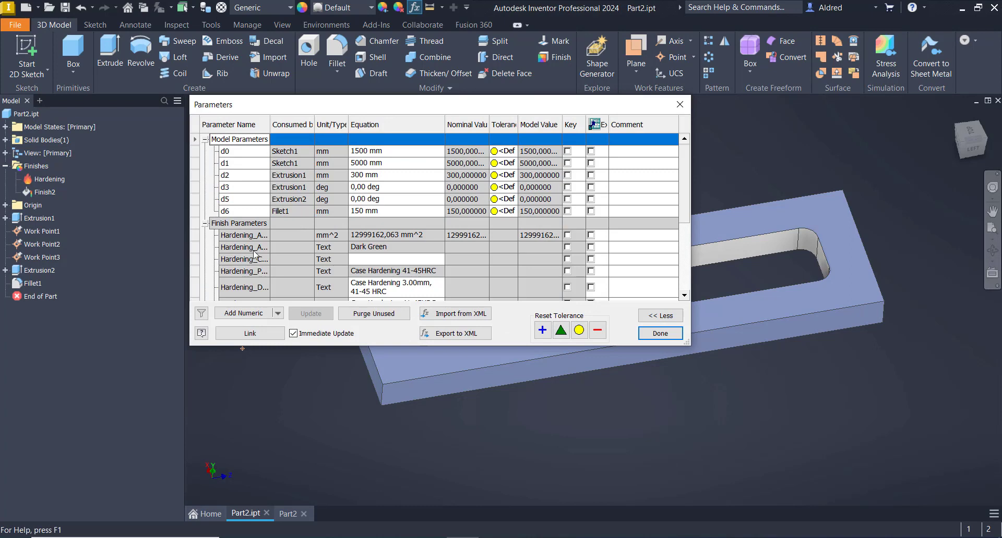
scroll(244, 239, down, 1)
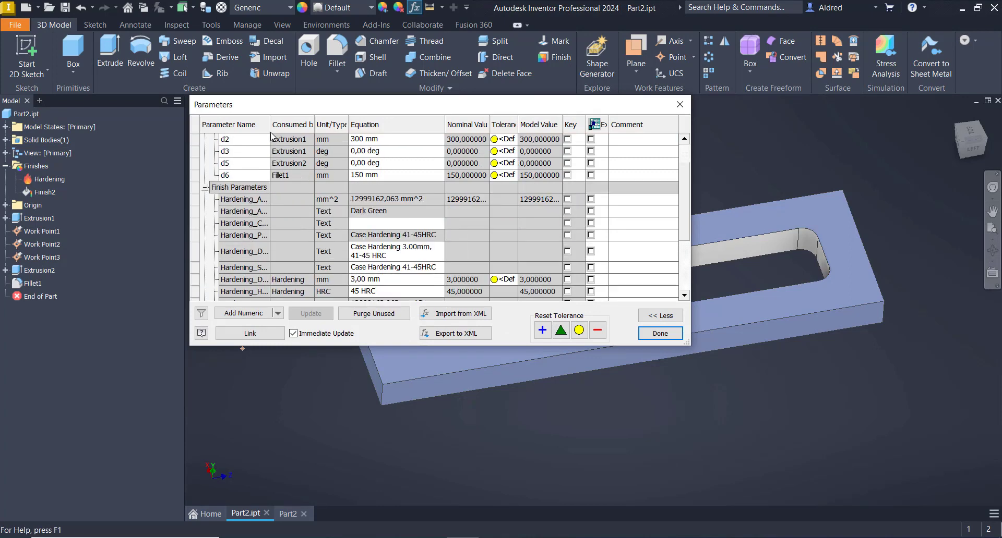
drag(269, 125, 342, 126)
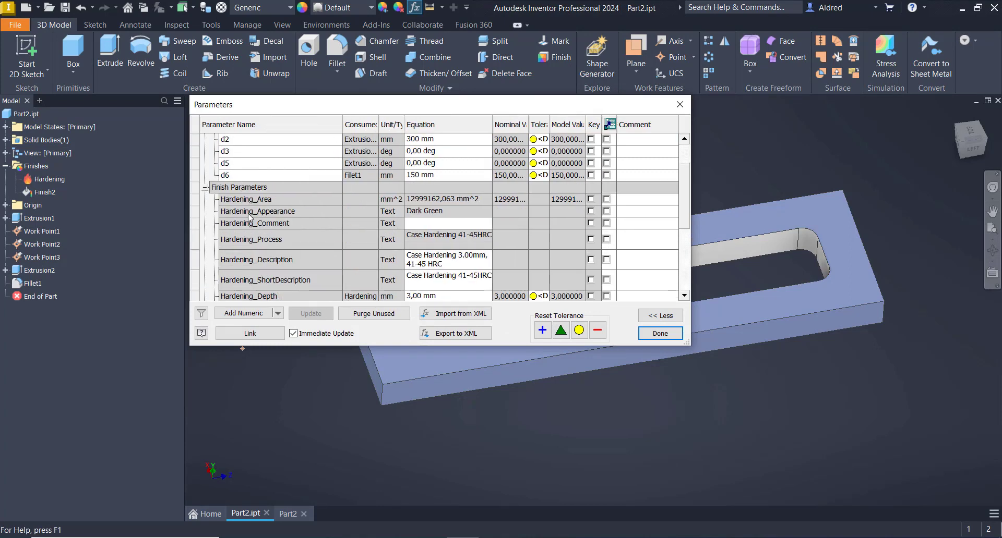
scroll(252, 245, down, 3)
scroll(630, 222, up, 3)
scroll(610, 254, down, 1)
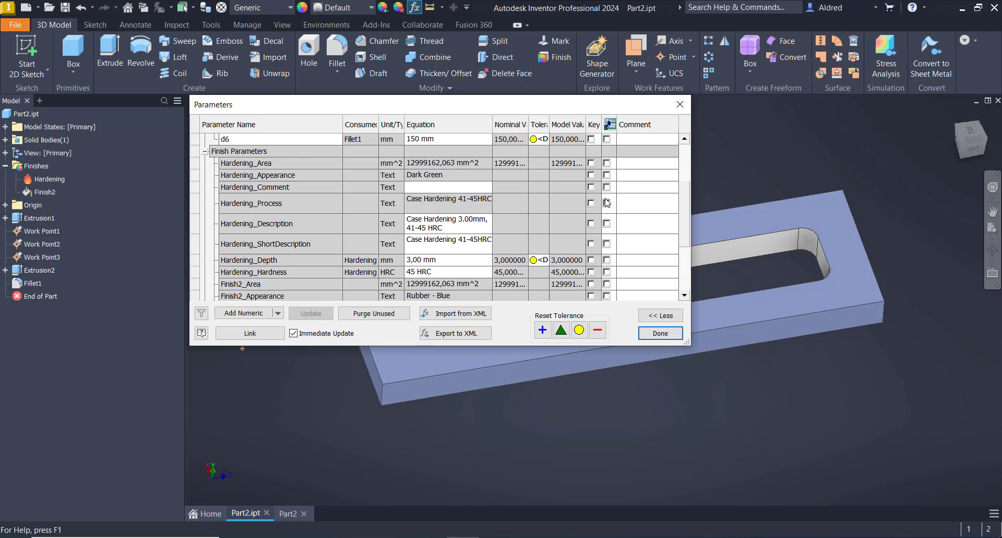
click(606, 224)
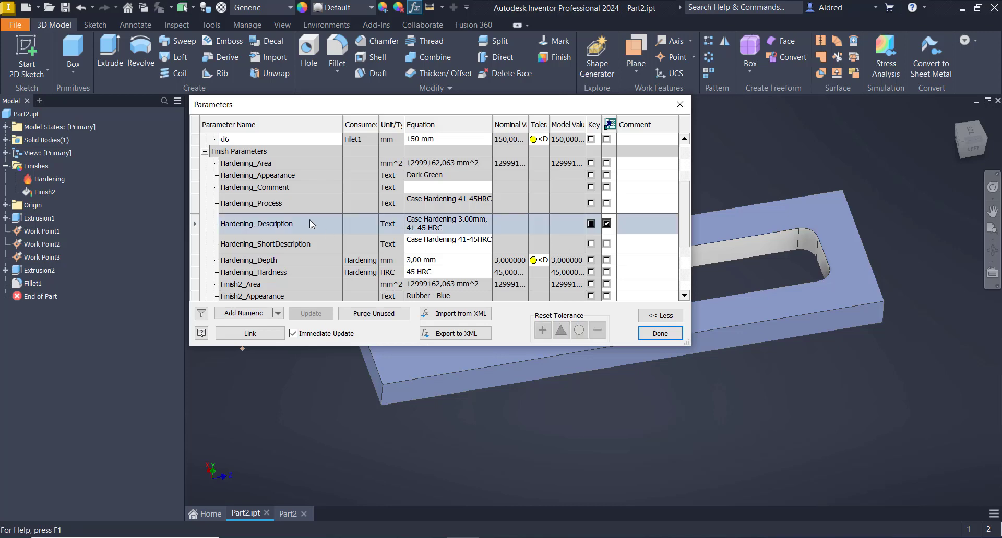
- Mark the Finish2_Appearance parameter for export and close the part's parameters
scroll(246, 271, down, 1)
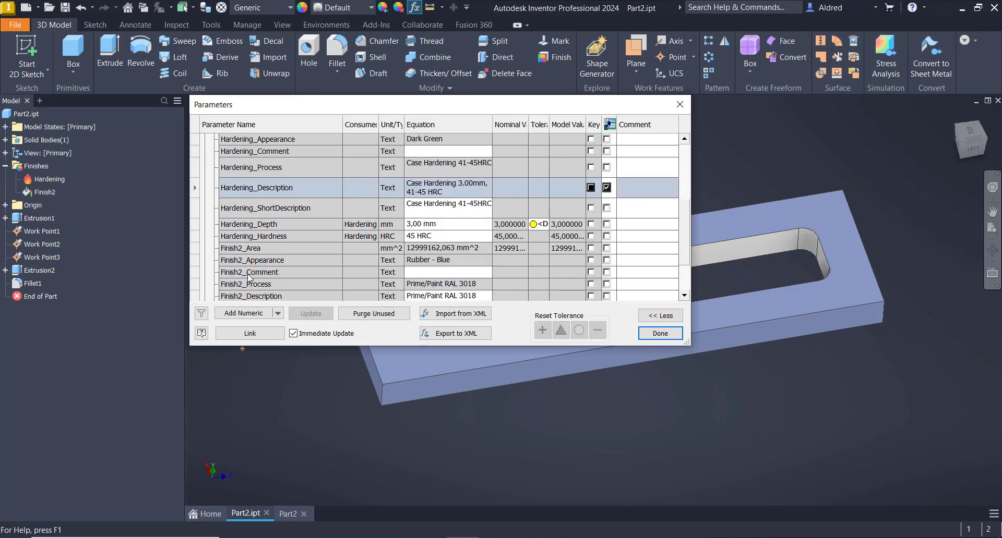
scroll(250, 278, down, 1)
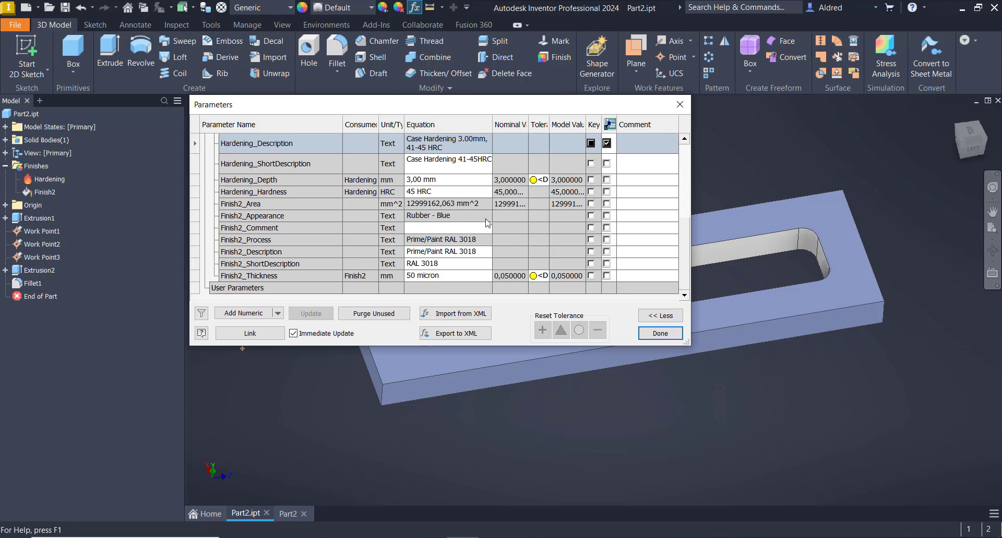
click(607, 216)
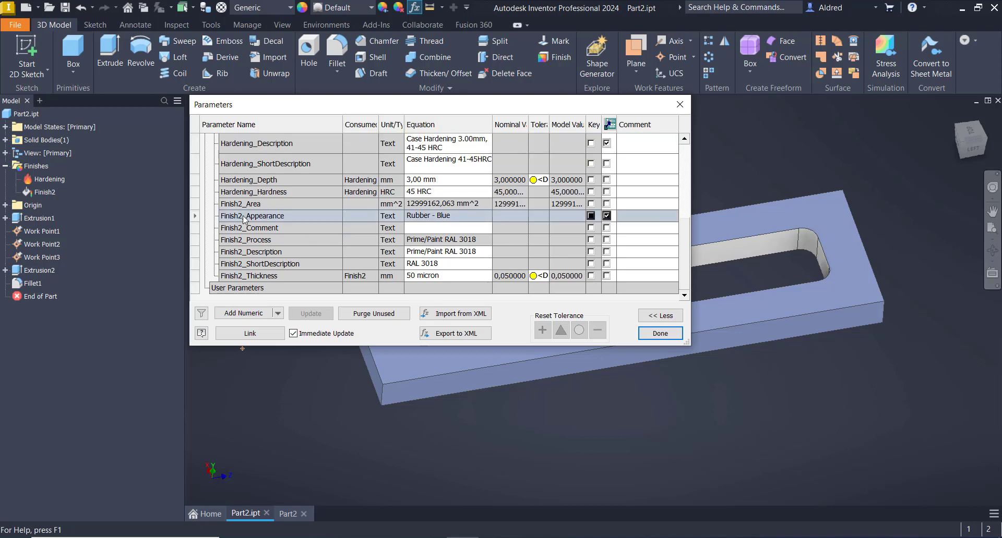
scroll(246, 222, up, 1)
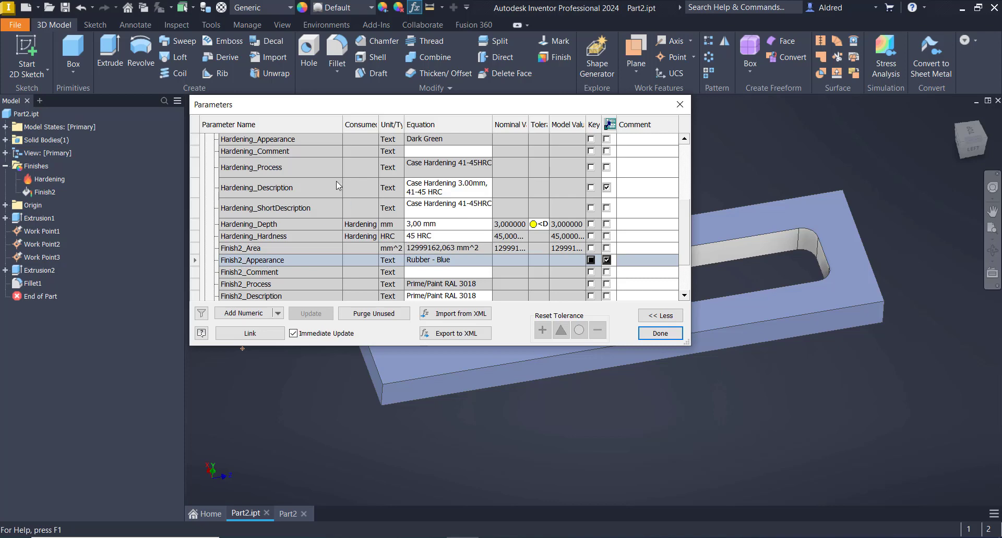
click(294, 192)
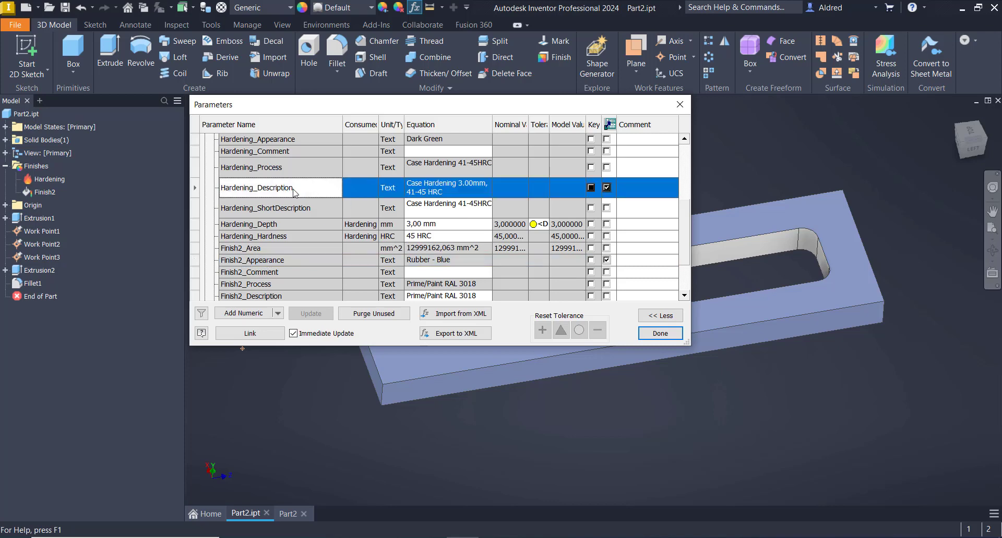
right_click(258, 186)
click(243, 187)
click(660, 333)
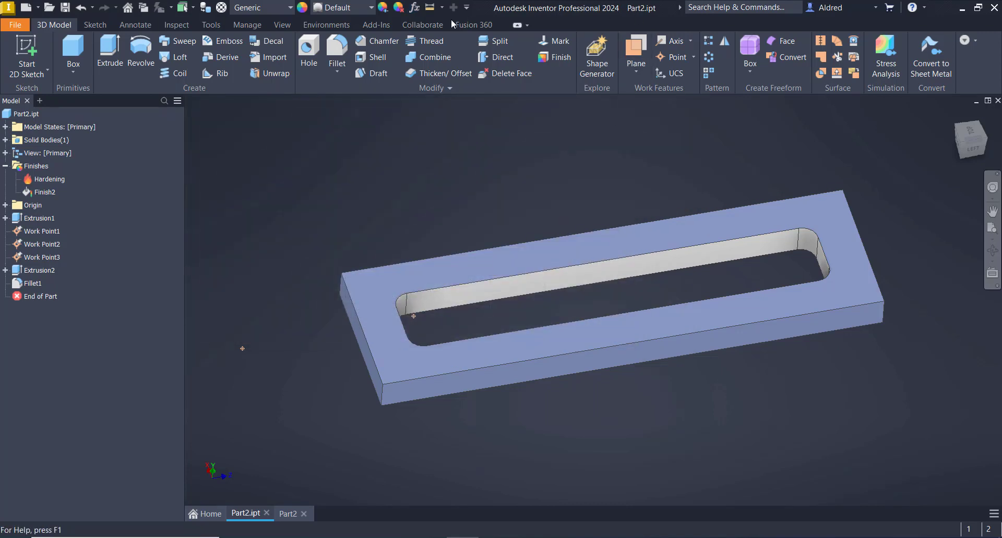
- Return to the drawing and open the parts list's column chooser, filtered to user properties
click(287, 514)
right_click(707, 150)
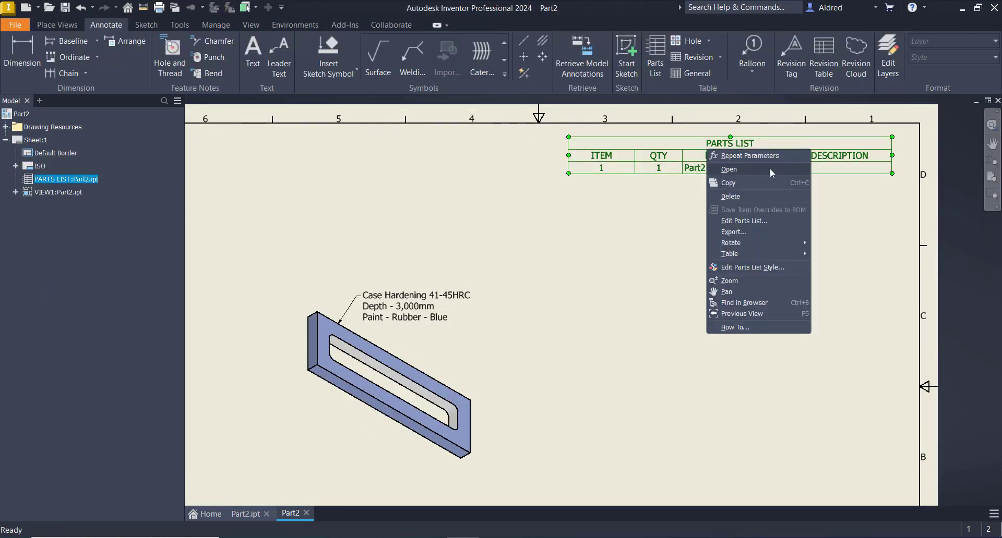
click(747, 223)
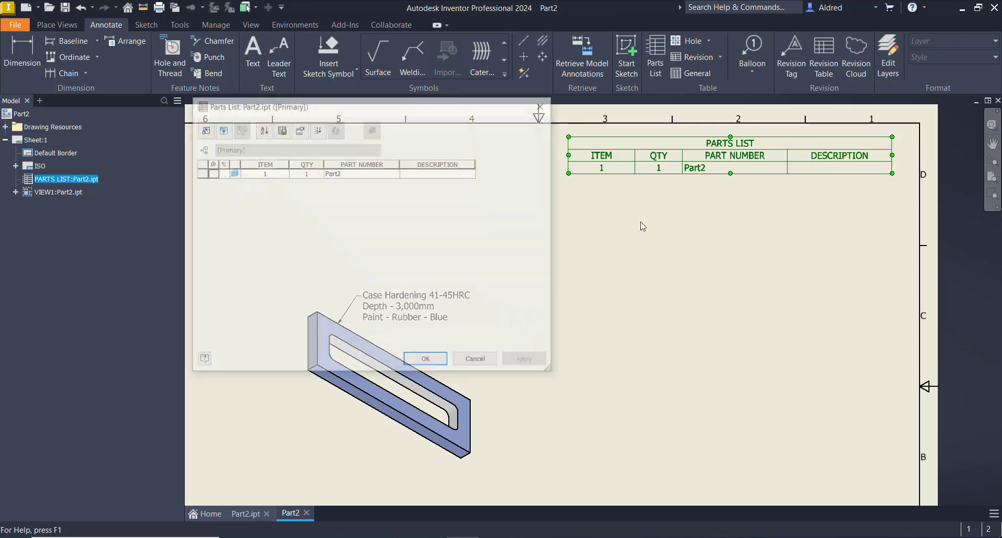
click(203, 131)
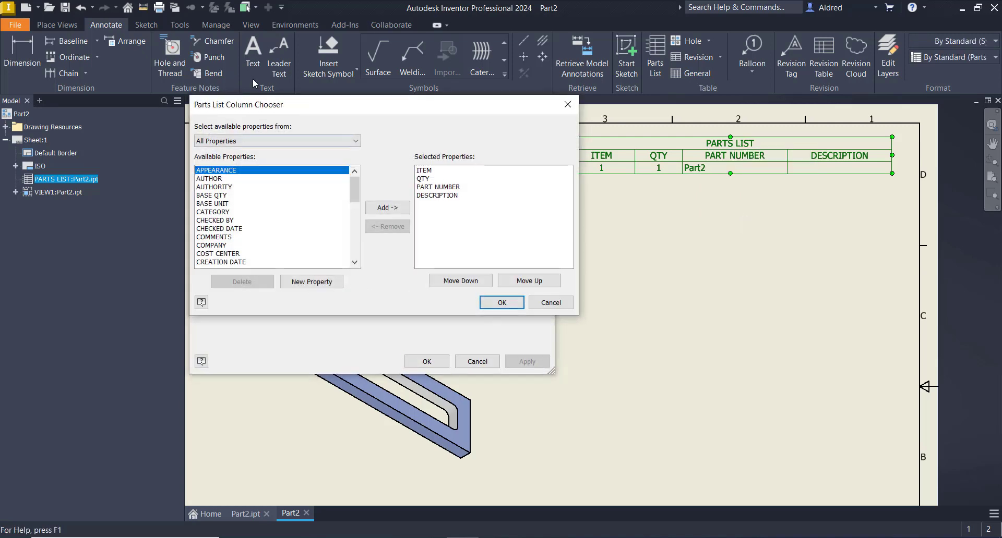
click(282, 141)
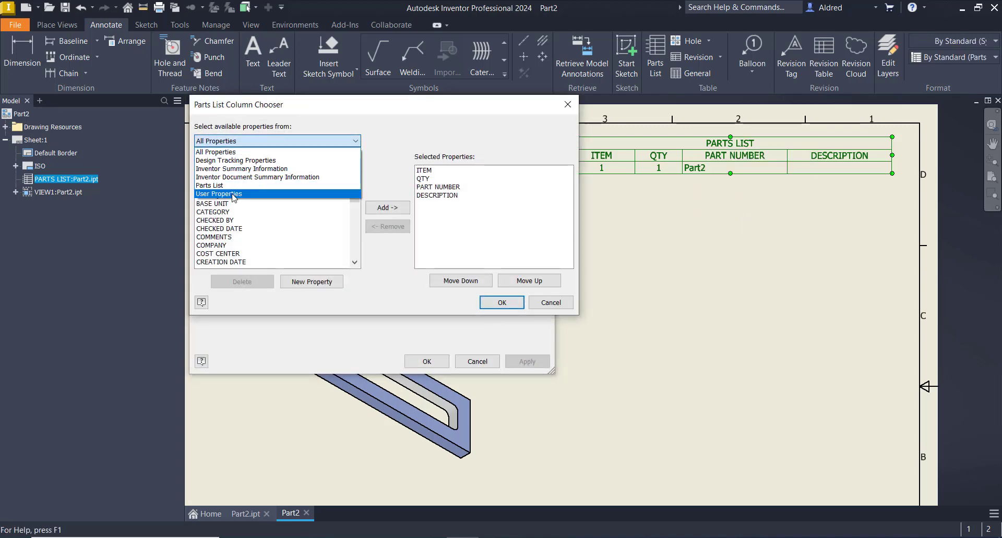
click(233, 194)
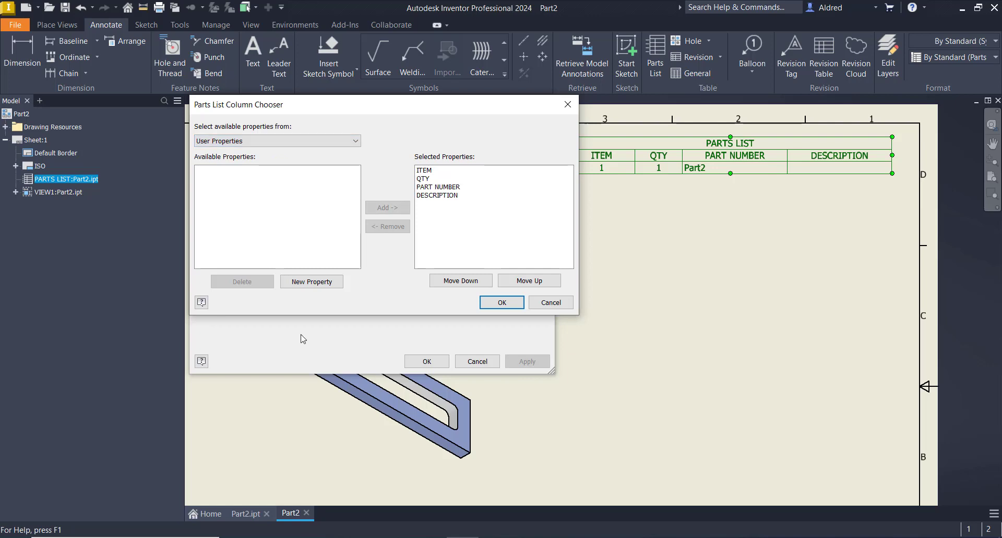
- Define a new property named Hardening_Process and apply it as an additional parts list column
click(315, 282)
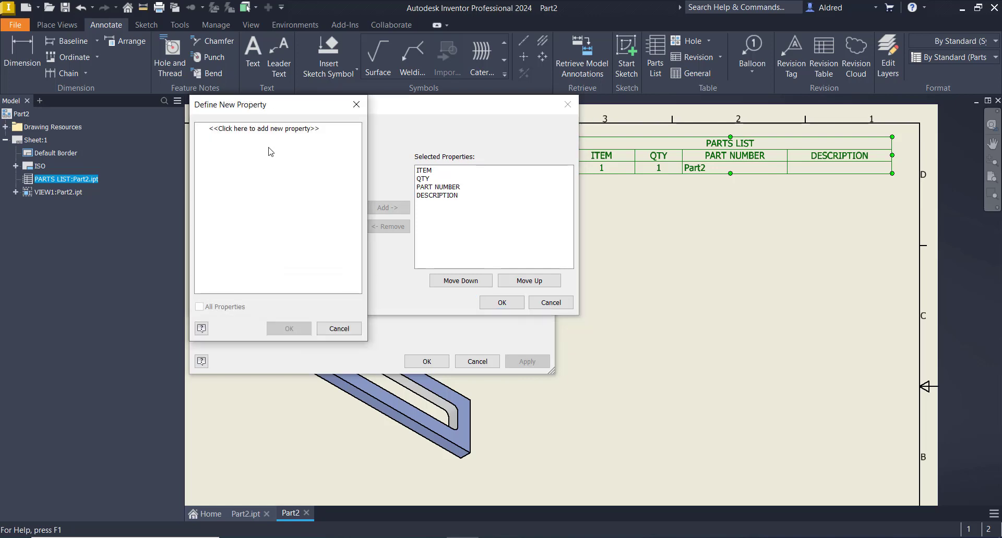
click(268, 130)
text(Ha)
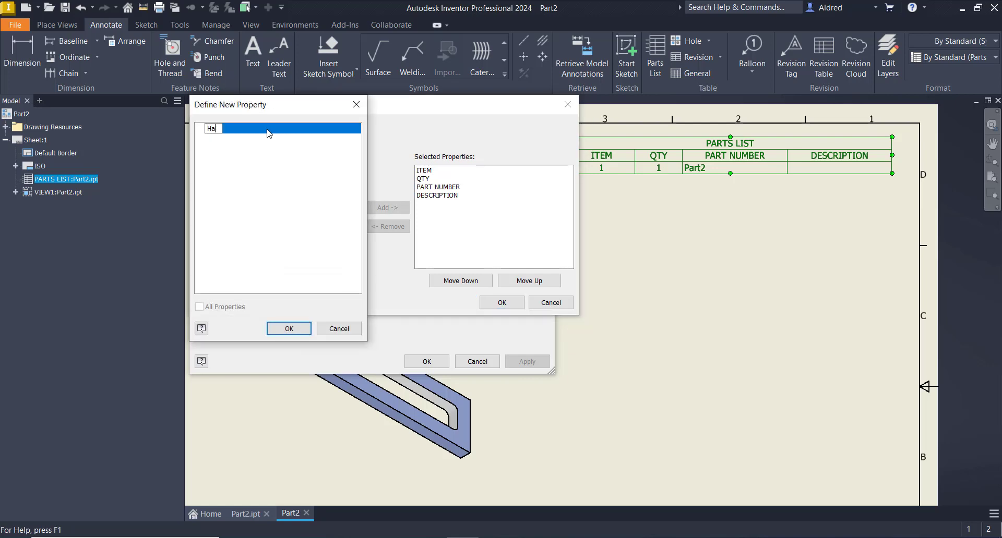
text(rdening_Process)
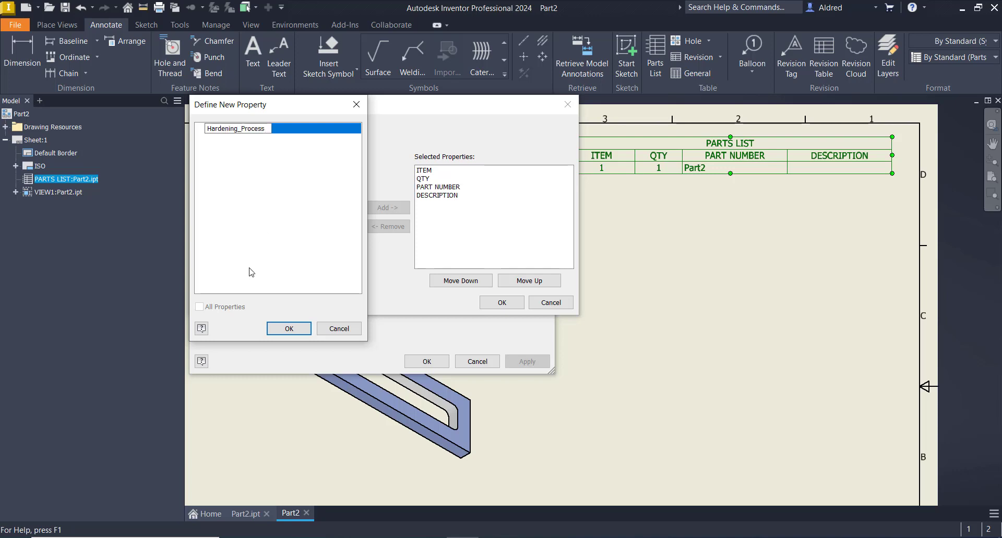
click(290, 329)
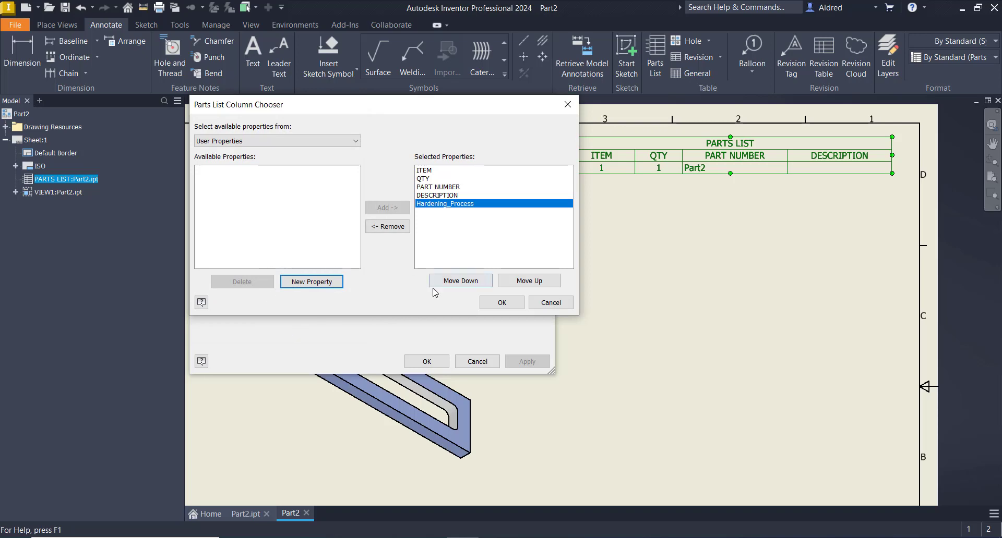
click(502, 302)
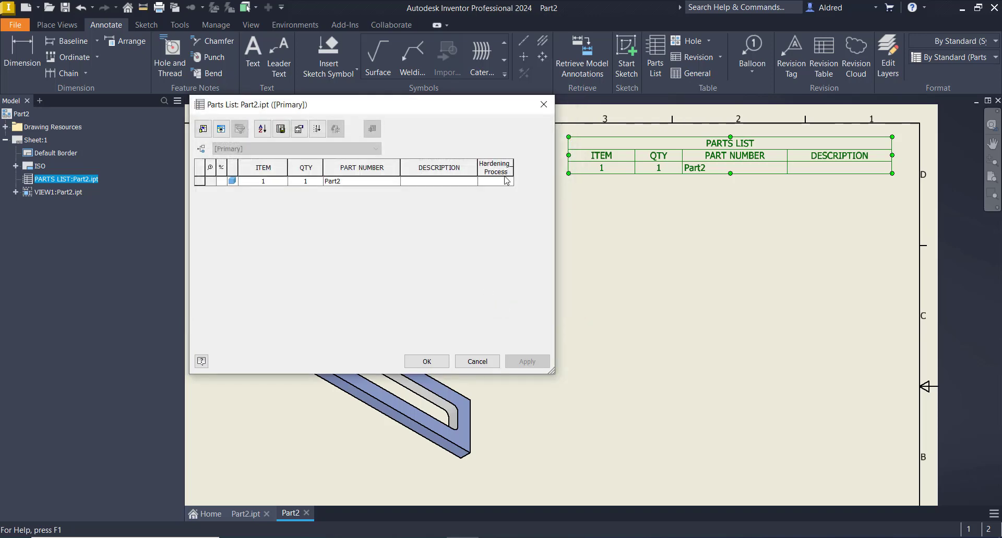
click(426, 361)
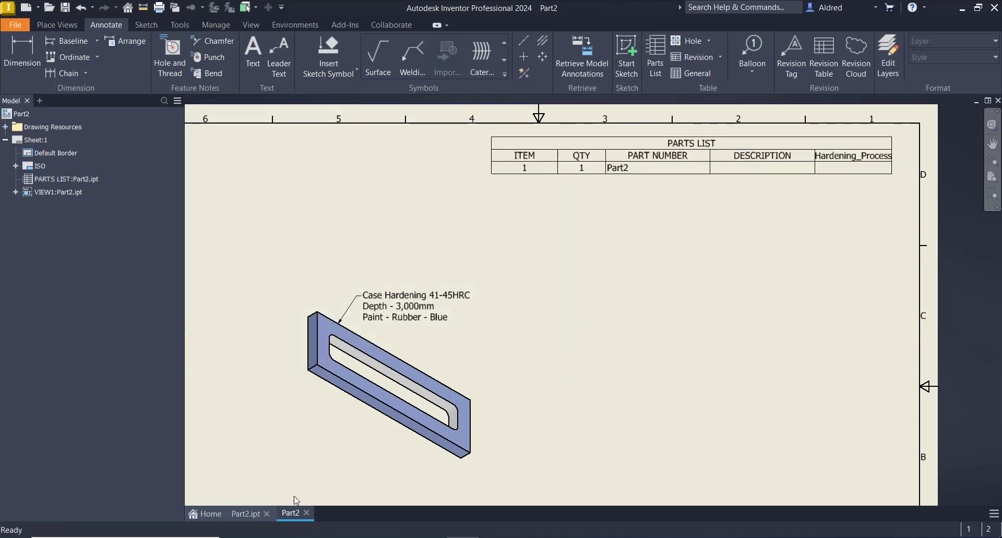
- In Part2.ipt's parameters, mark Hardening_Process as an export parameter and close the parameters
click(242, 515)
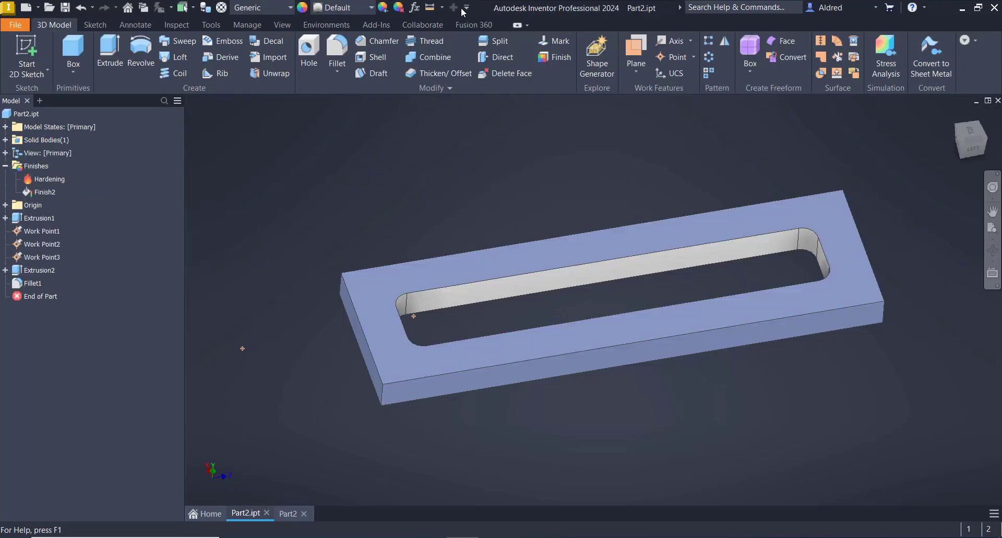
click(414, 8)
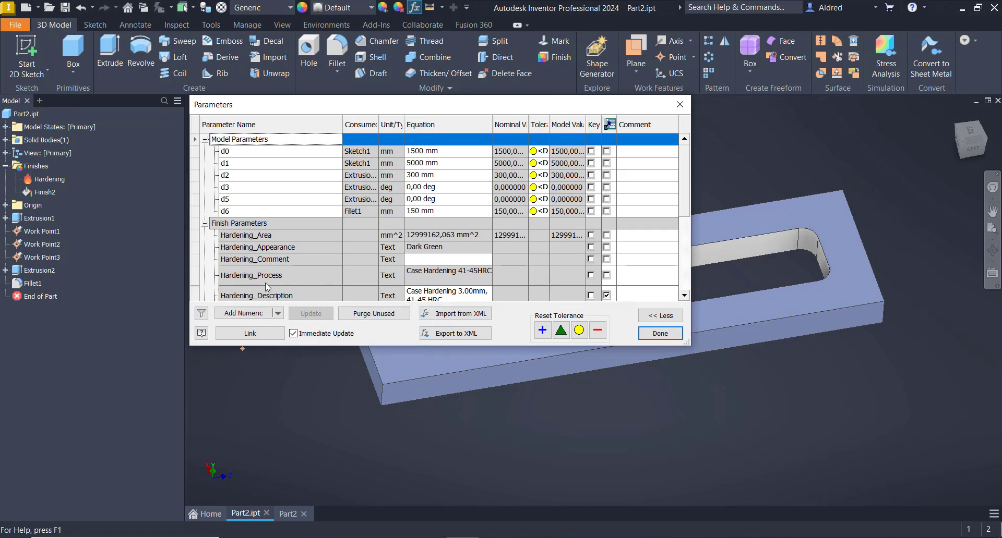
scroll(297, 282, down, 1)
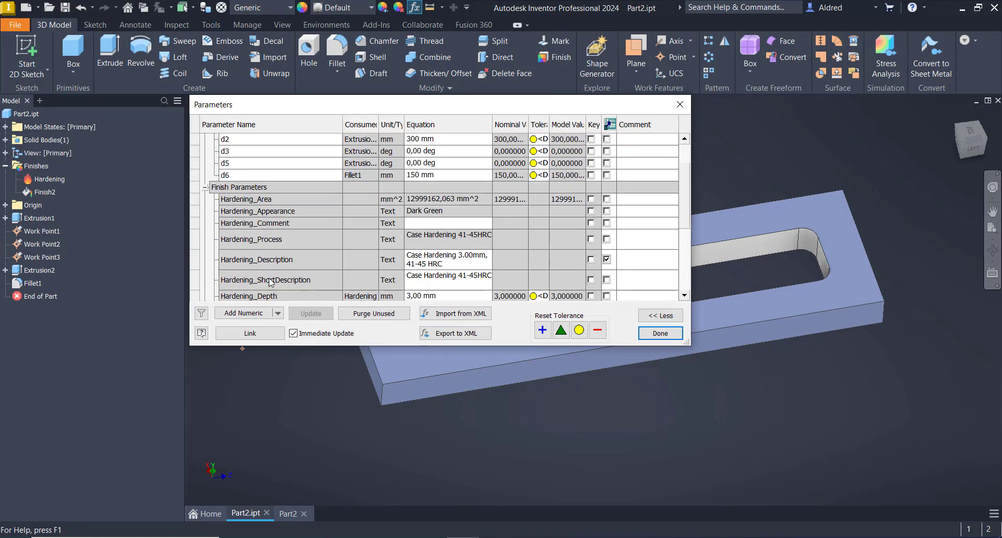
click(606, 239)
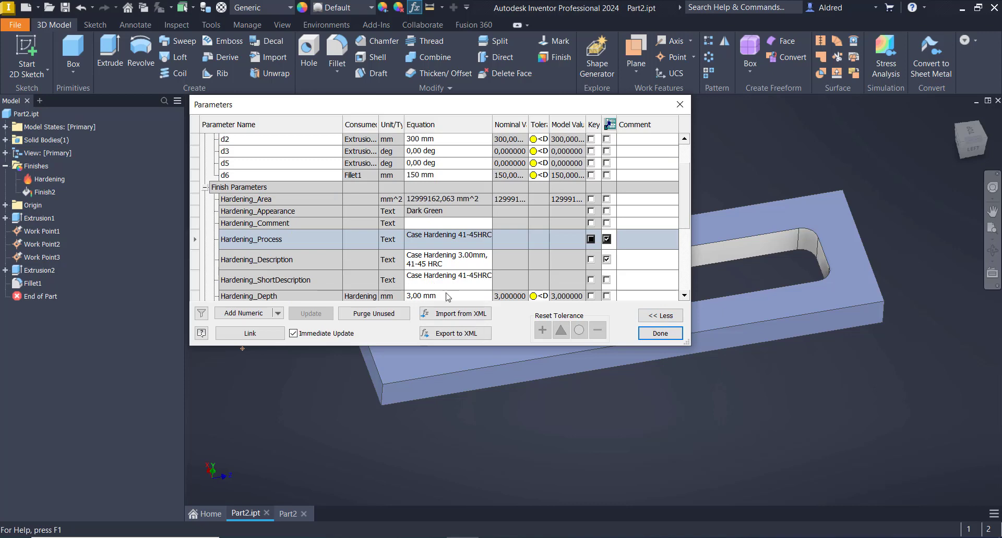
click(672, 338)
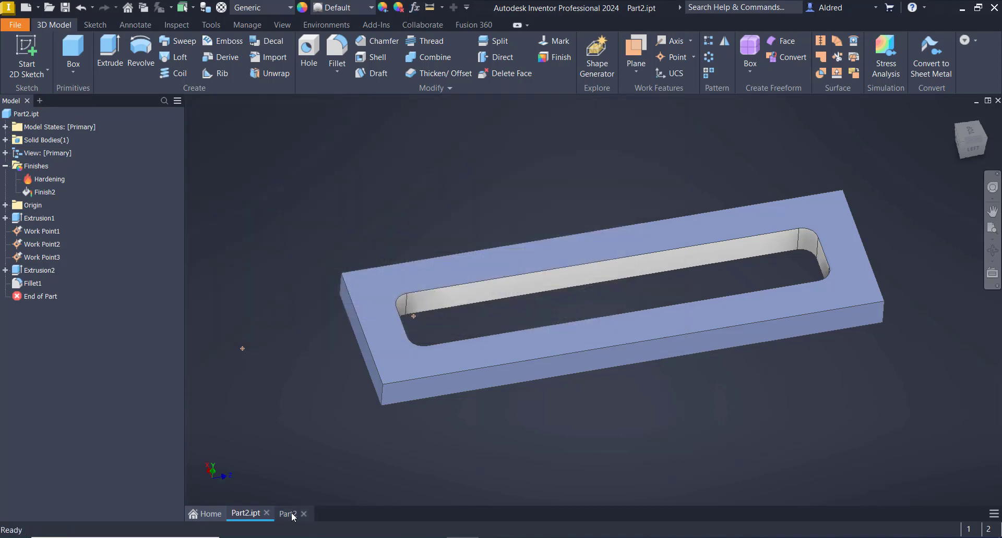
- Back in the drawing, widen the parts list's Hardening_Process column and change its heading to "Hardening Process"
click(291, 514)
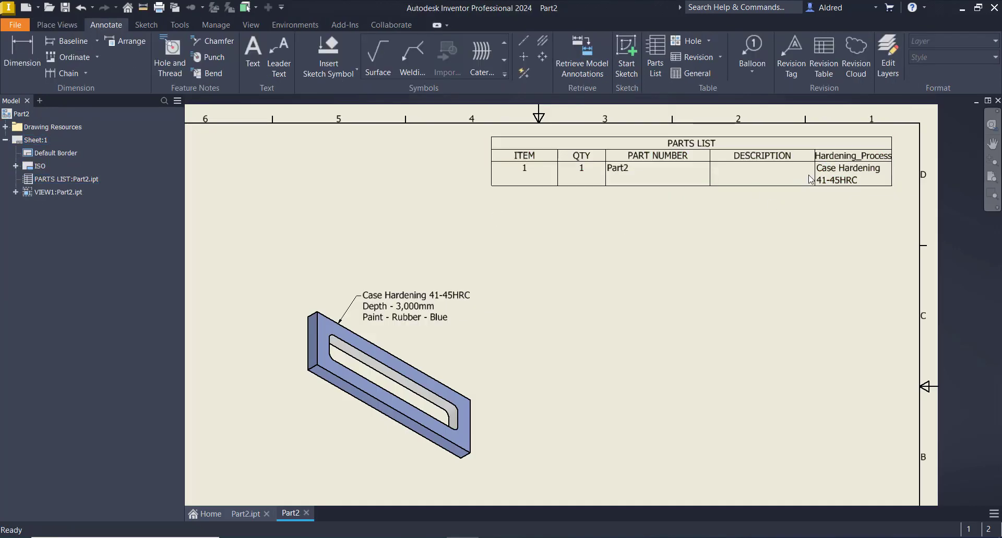
drag(814, 175, 766, 178)
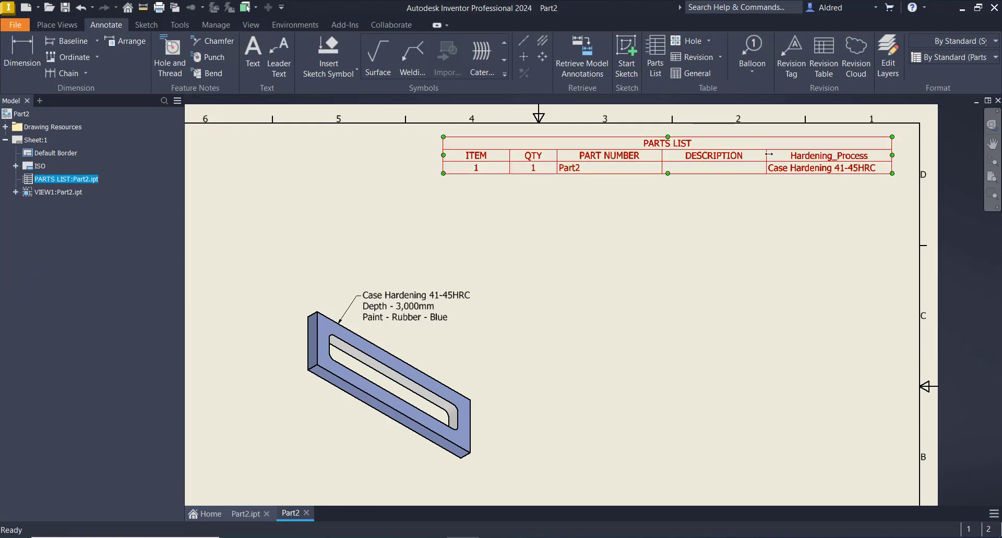
right_click(587, 154)
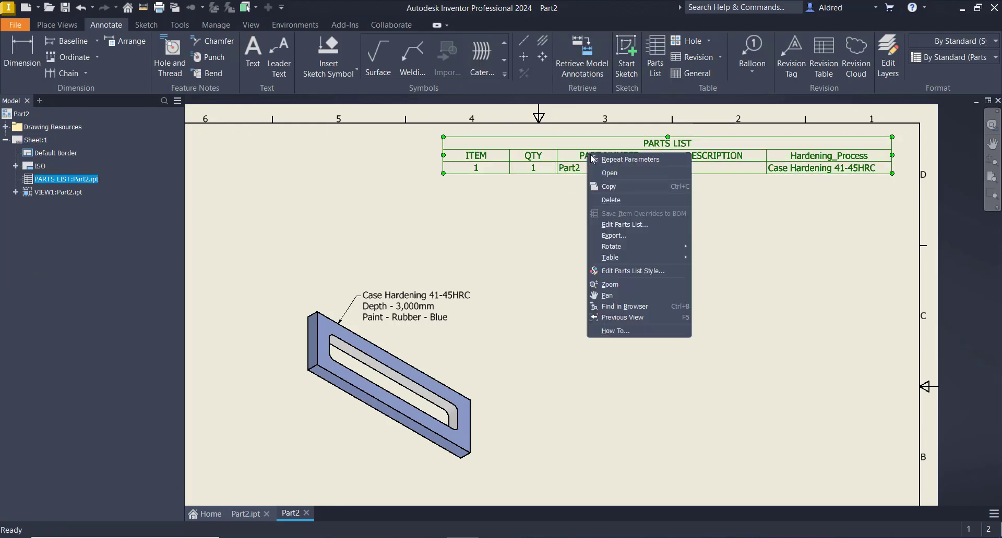
click(618, 225)
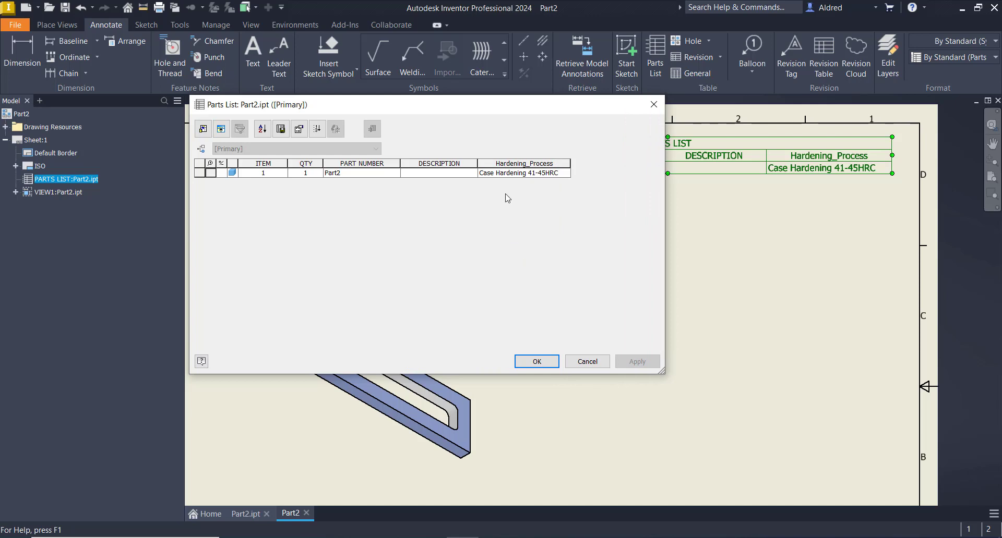
right_click(522, 164)
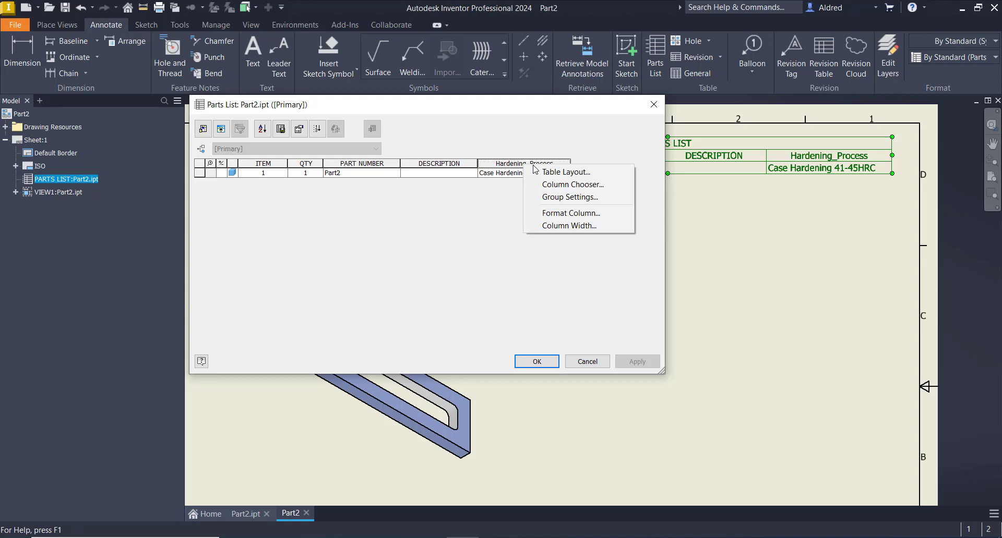
click(551, 212)
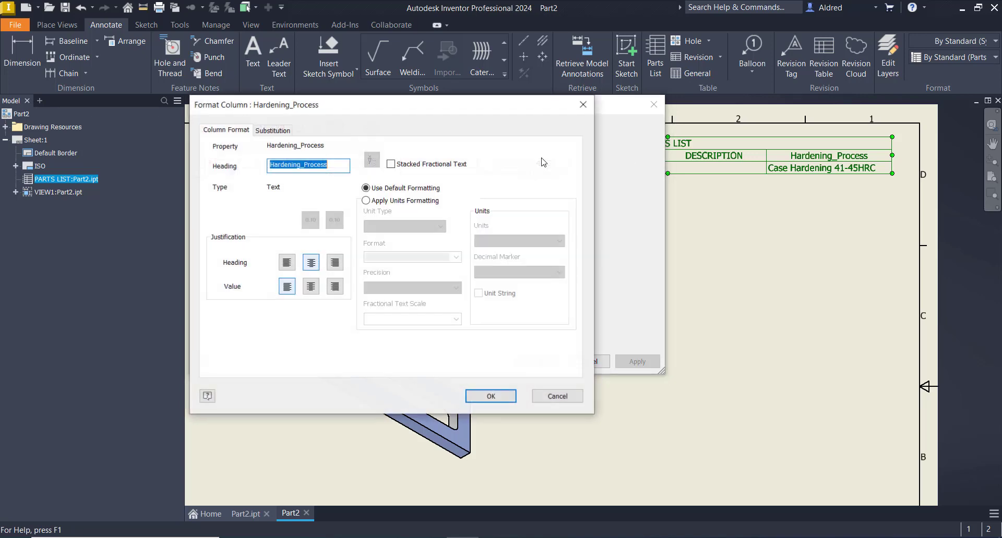
click(301, 166)
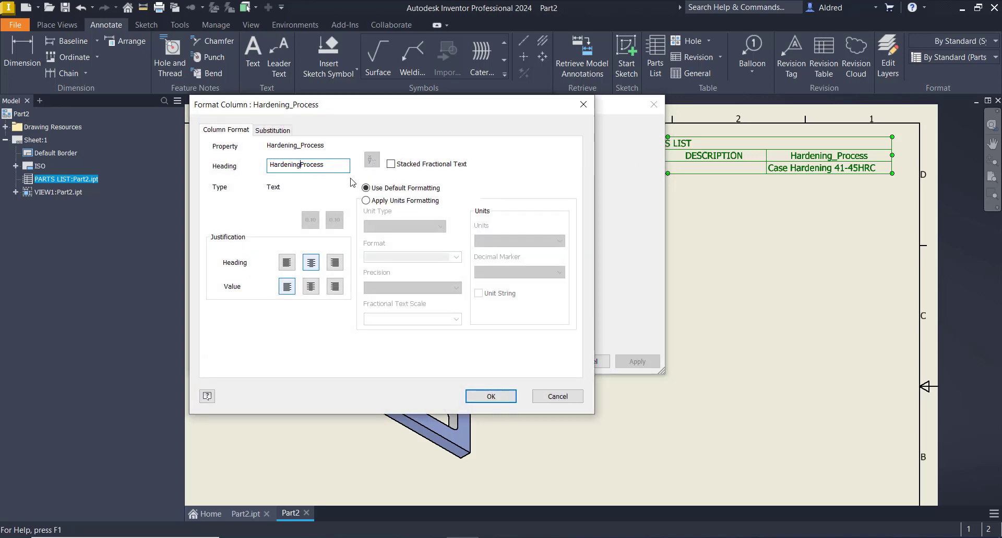
key(Return)
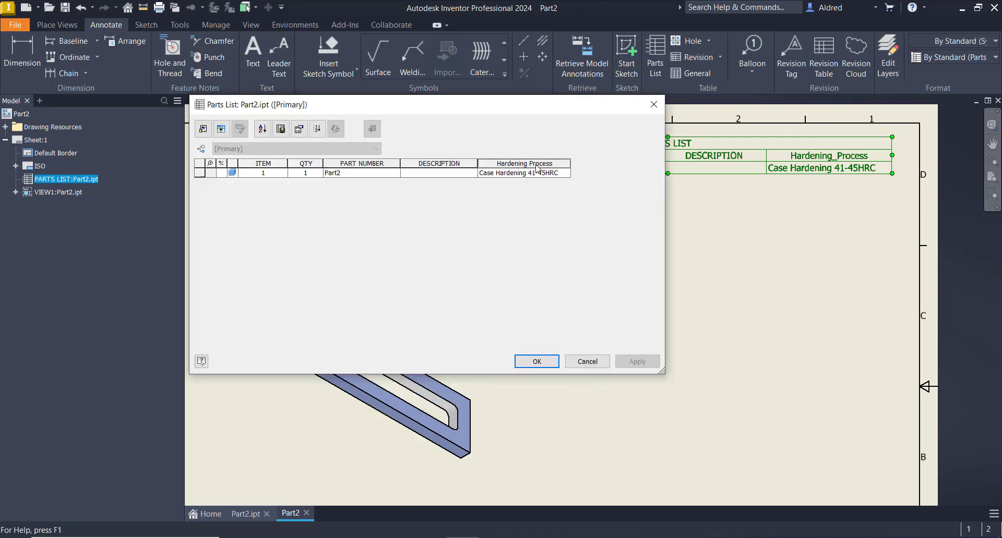
click(537, 362)
scroll(582, 320, down, 3)
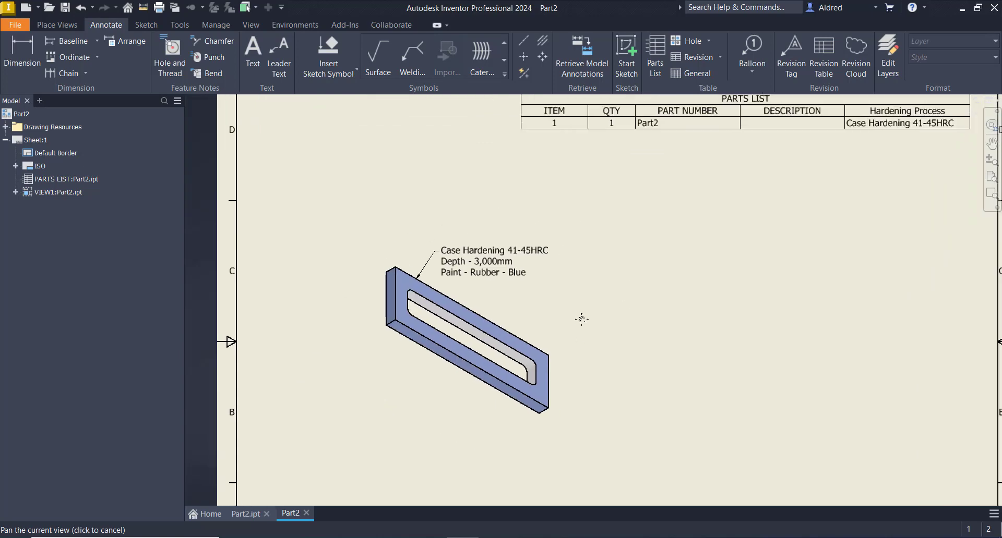